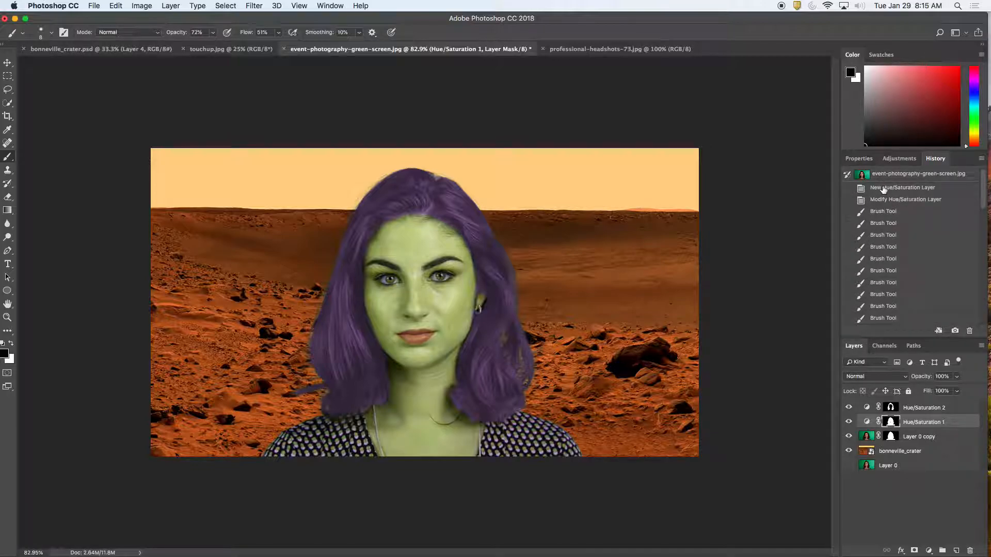
Step: Revert the green-screen portrait to its opening snapshot and select the whole woman with the Quick Selection tool
left_click(887, 175)
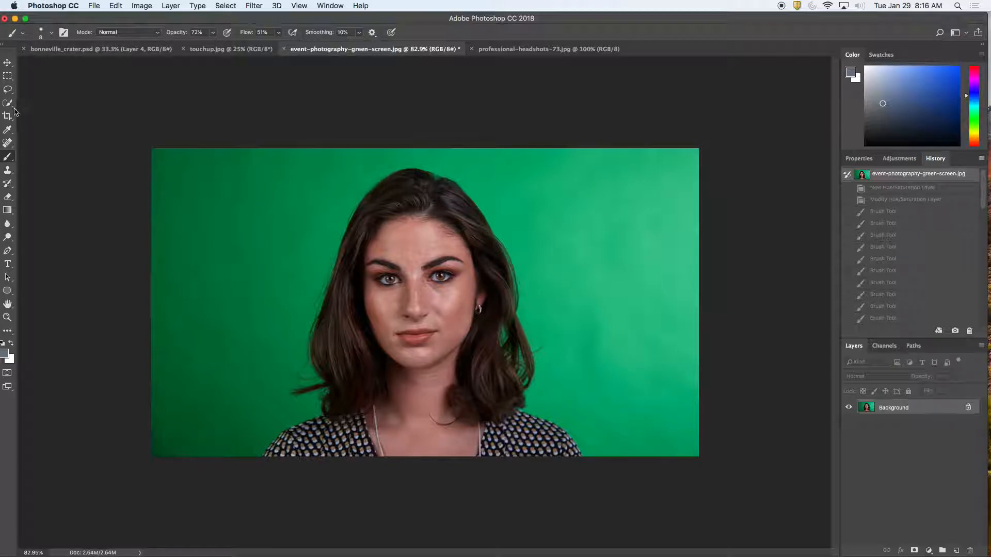
left_click(8, 105)
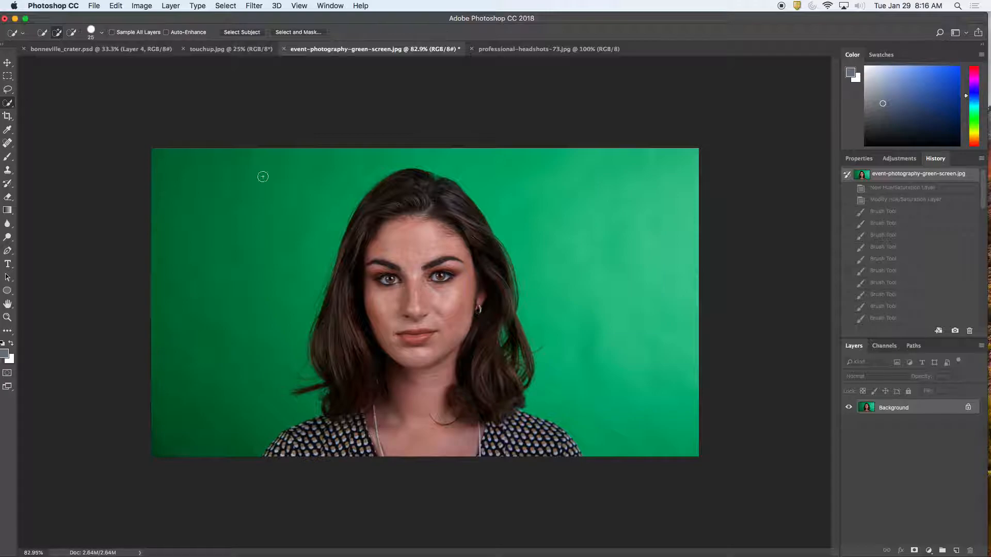
mouse_move(393, 186)
left_mouse_down()
mouse_move(475, 277)
mouse_move(478, 305)
mouse_move(451, 355)
mouse_move(455, 398)
mouse_move(512, 448)
mouse_move(569, 456)
left_mouse_up()
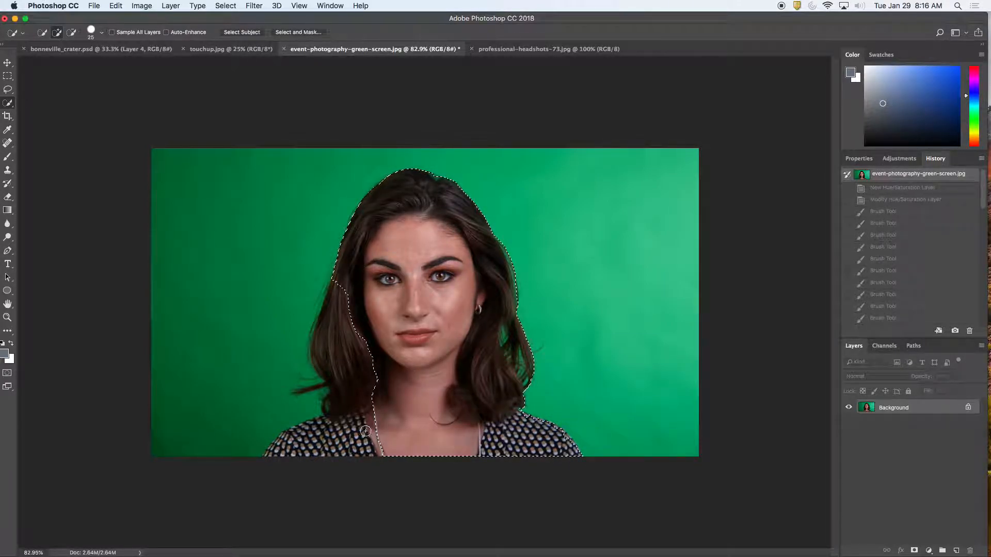
mouse_move(282, 450)
left_mouse_down()
mouse_move(273, 453)
mouse_move(377, 452)
left_mouse_up()
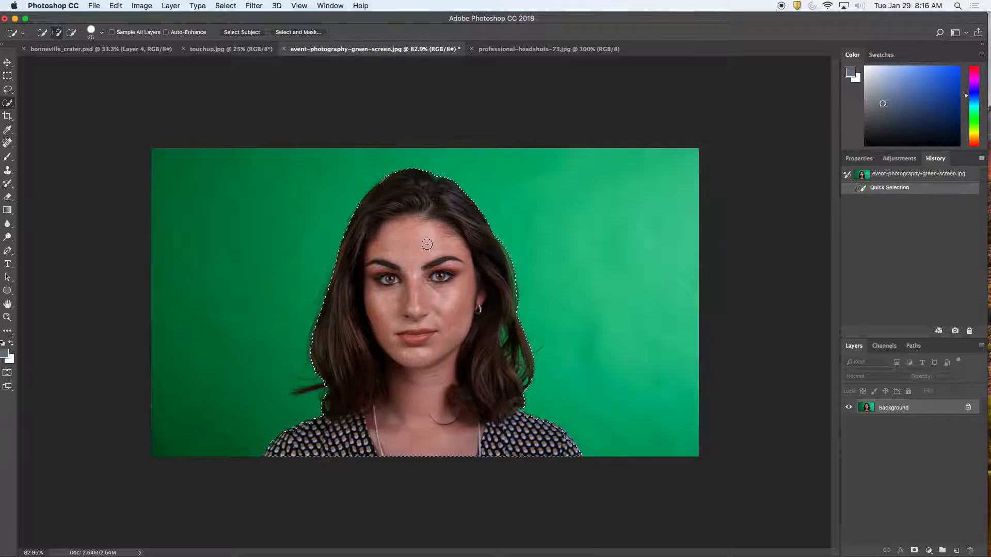
Step: Invert the selection, clear the green background around the woman, and deselect
left_click(227, 6)
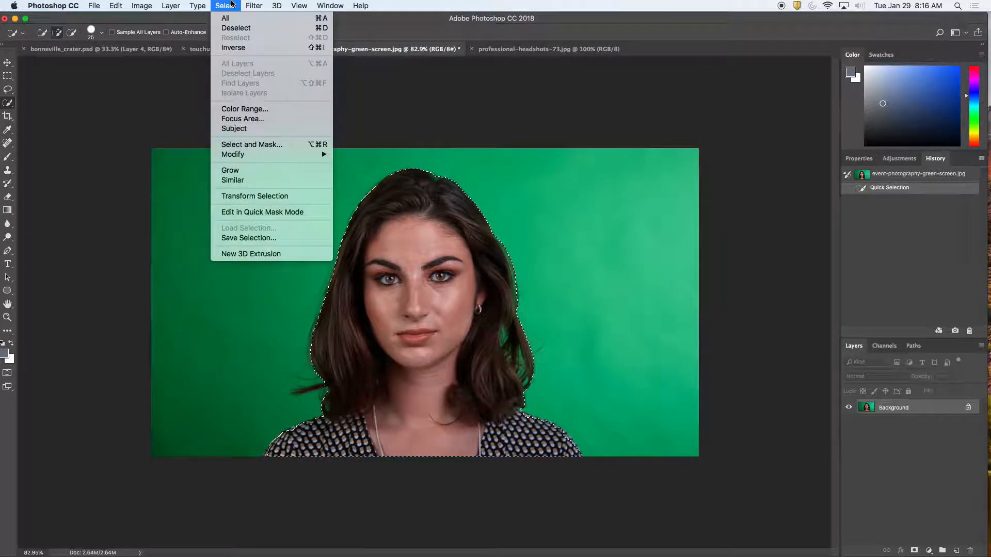
left_click(233, 48)
left_click(116, 6)
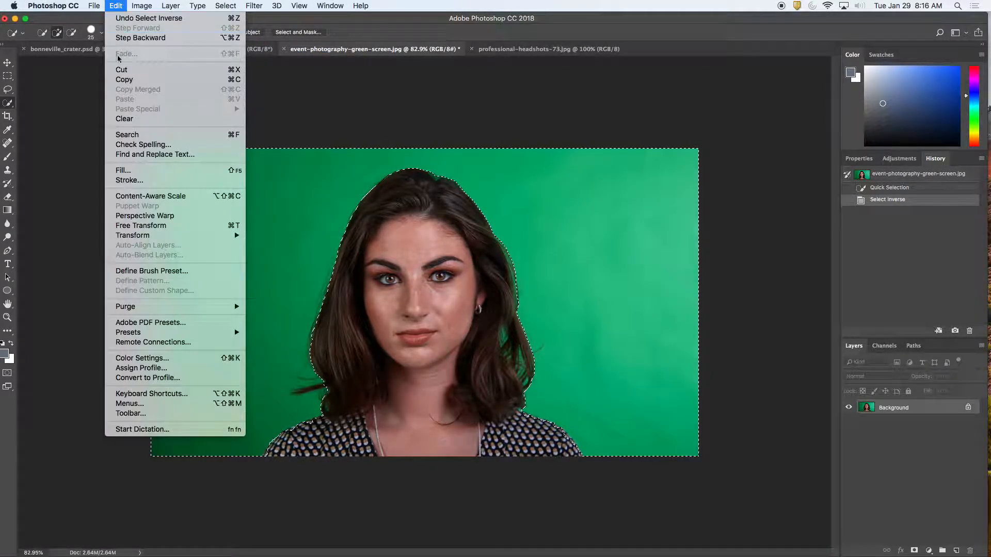
left_click(133, 119)
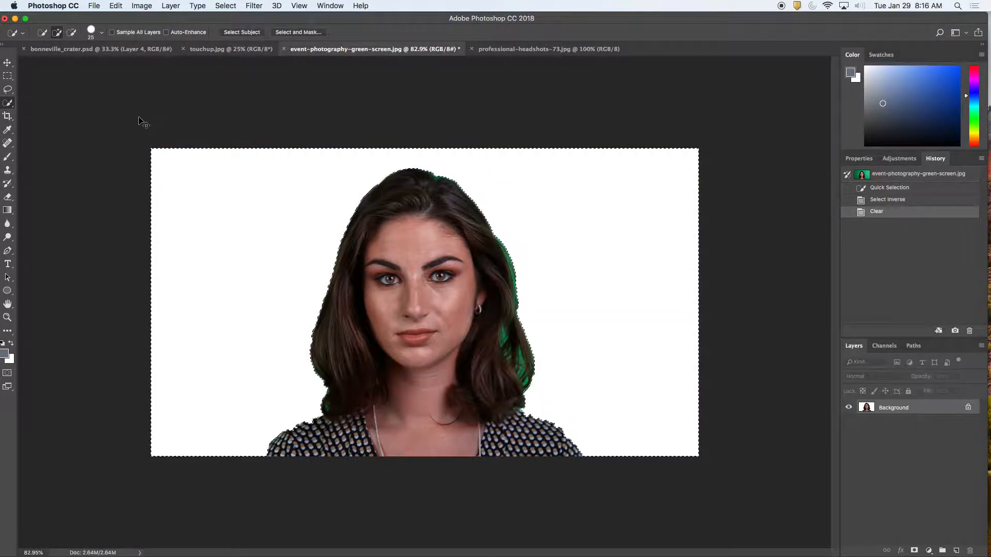
key("super+d")
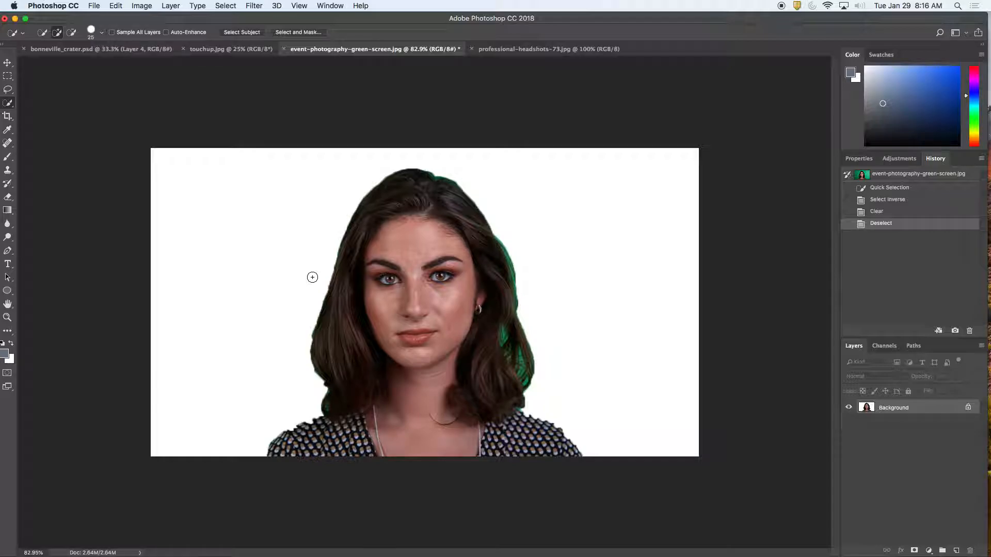
Step: Return the image to its Quick Selection history state and remove the selection
left_click(888, 187)
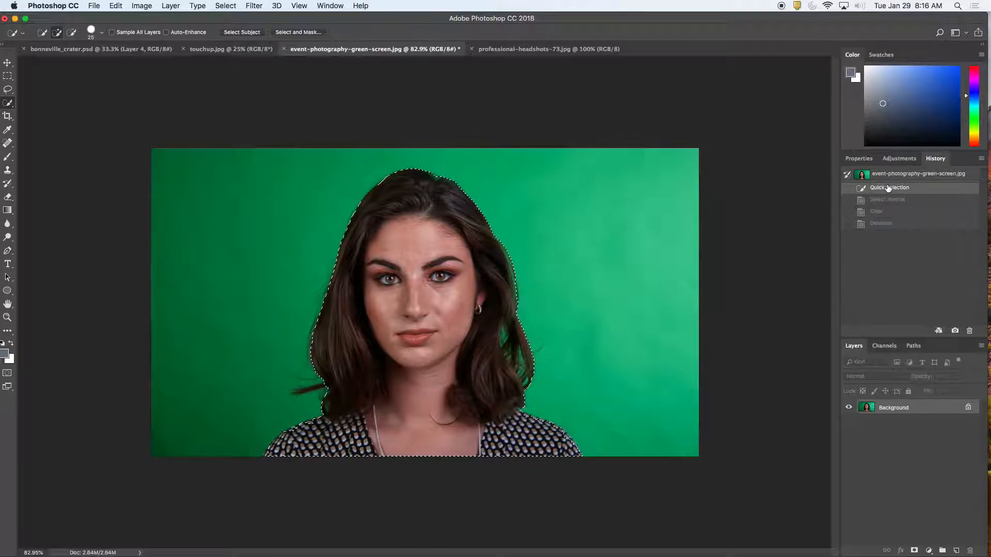
key("super+d")
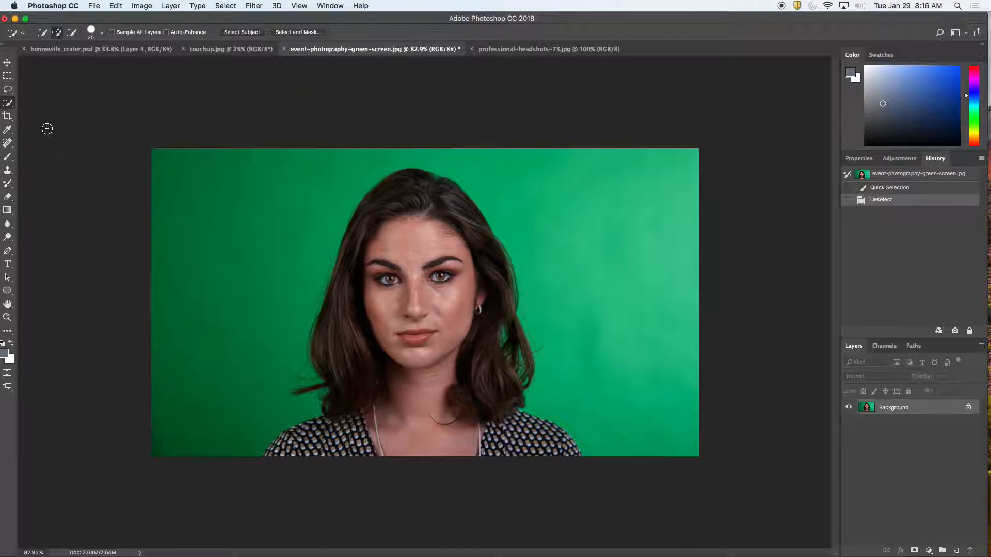
Step: Select the green background with the Magic Wand tool, using a tolerance of 100
left_click(8, 102)
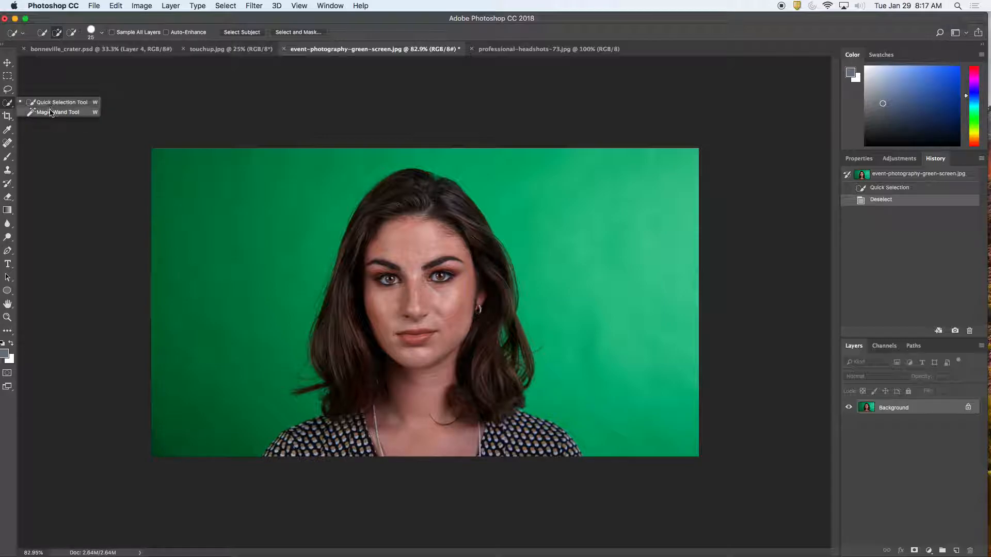
left_click(57, 112)
left_click(522, 210)
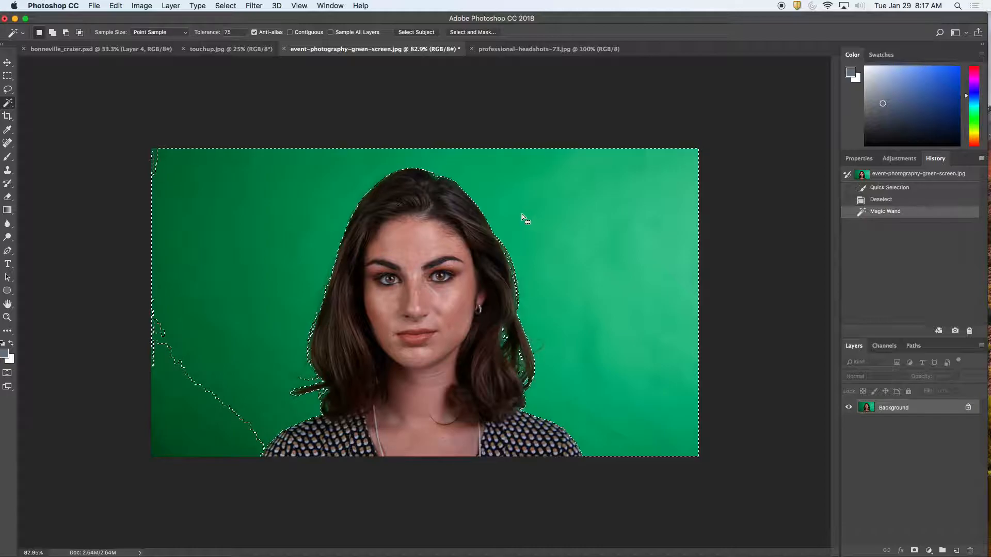
type("100")
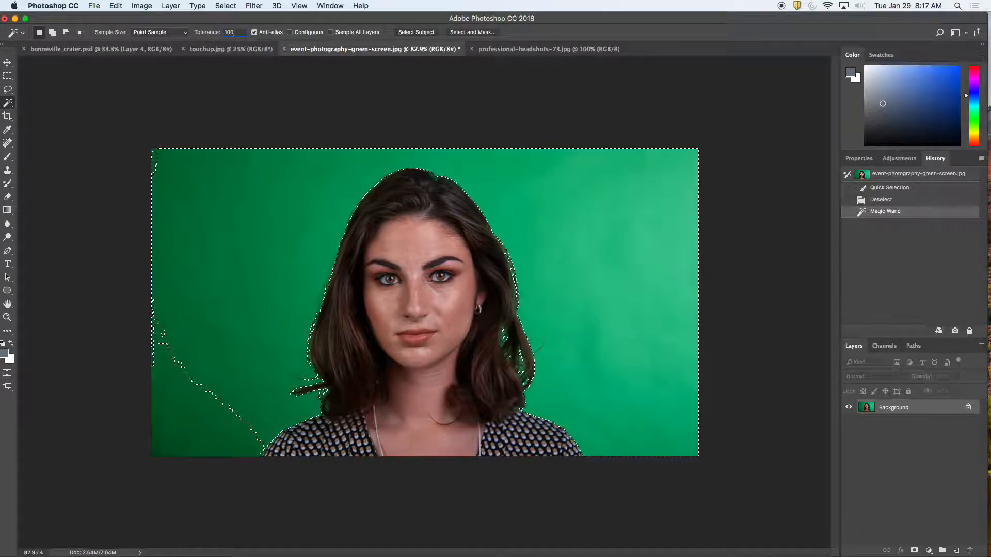
left_click(533, 185)
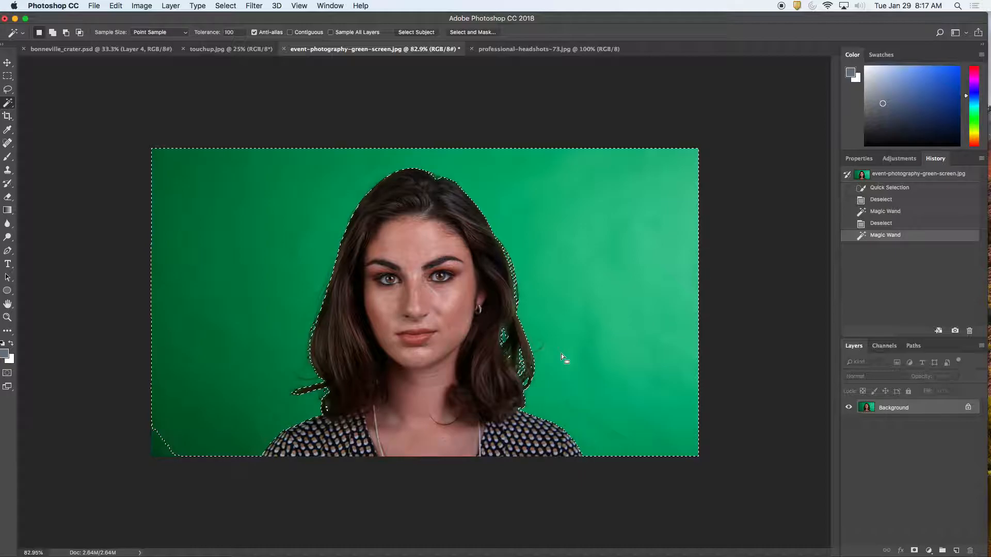
Step: Examine the selection edges around the hair on both sides of the face up close, and deselect
key("z")
left_click_drag(563, 354, 589, 354)
key("w")
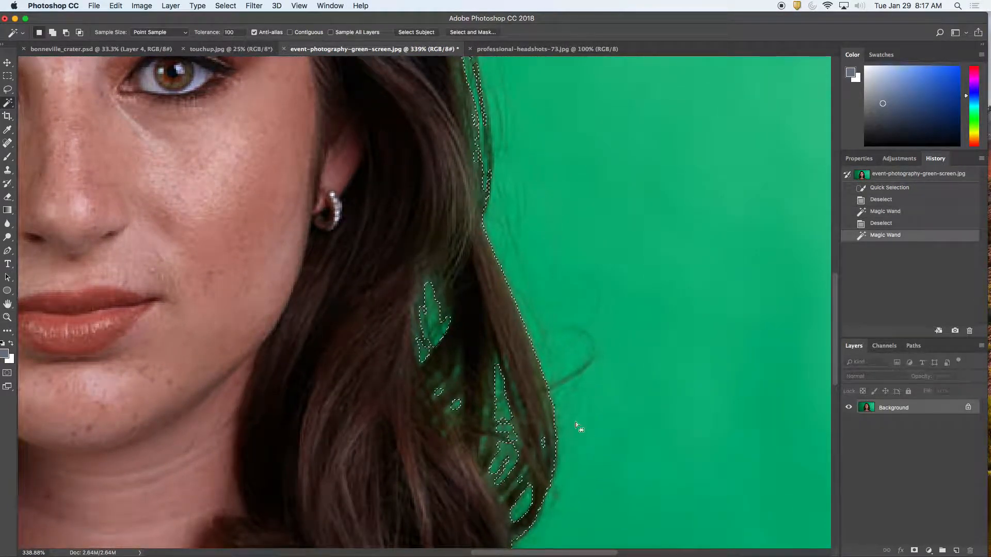
scroll(581, 427, "left", 10)
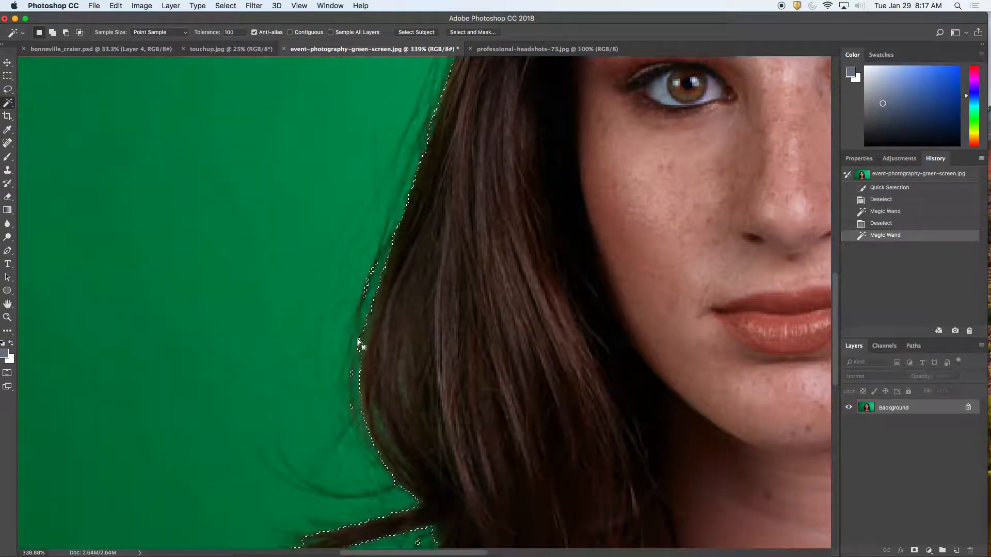
scroll(330, 277, "up", 10)
key("z")
left_click_drag(324, 283, 268, 281)
key("w")
key("super+d")
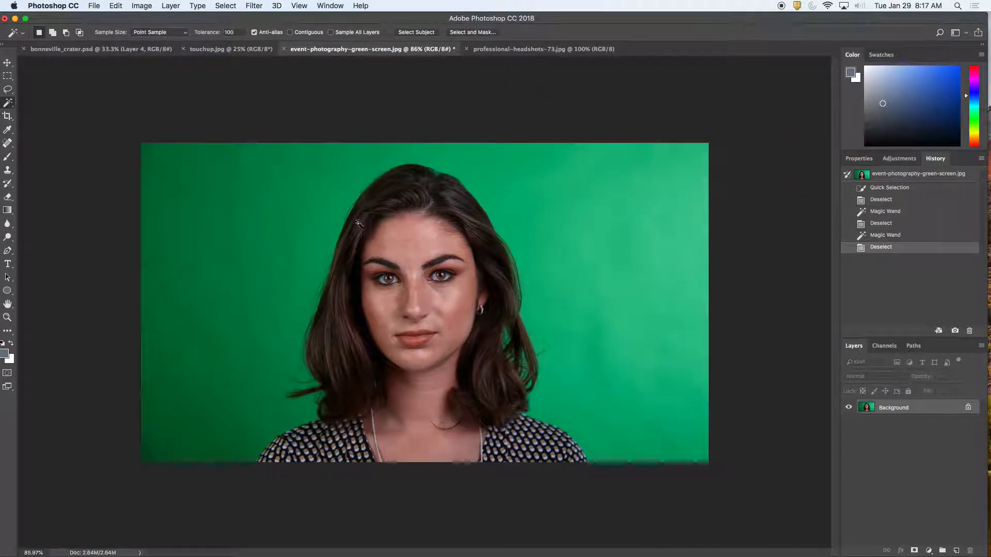
Step: Select the green background with Color Range by sampling several bright and dark shades of green around the woman
left_click(223, 5)
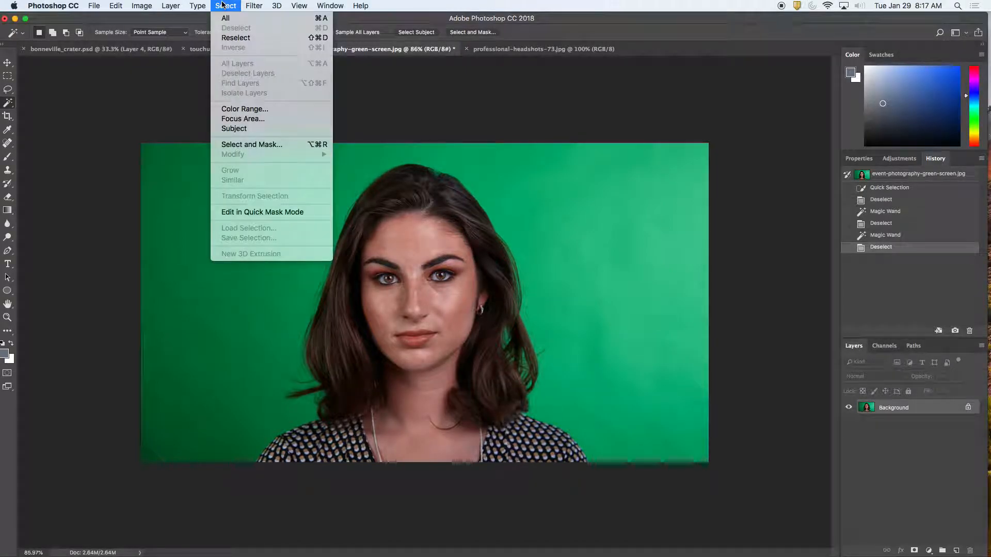
left_click(260, 108)
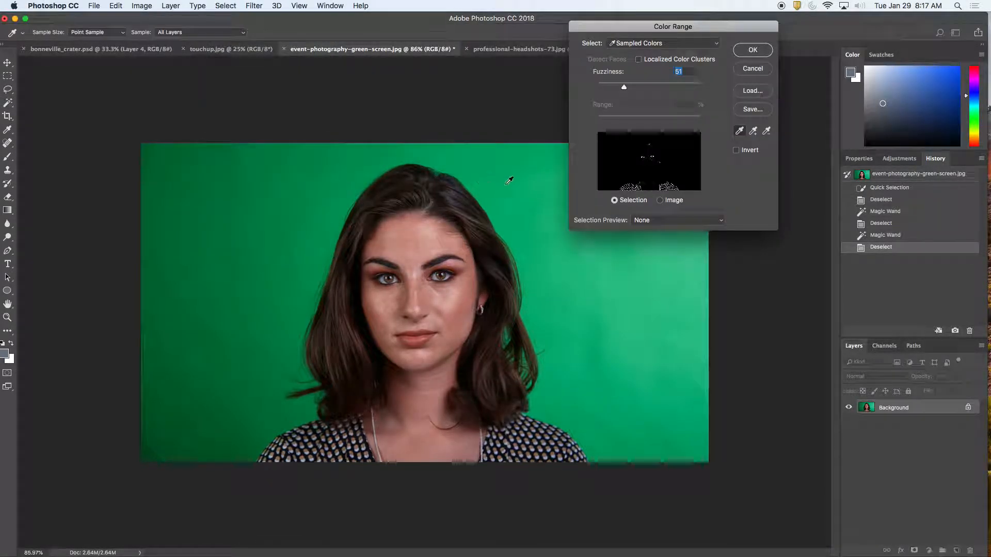
left_click(499, 179)
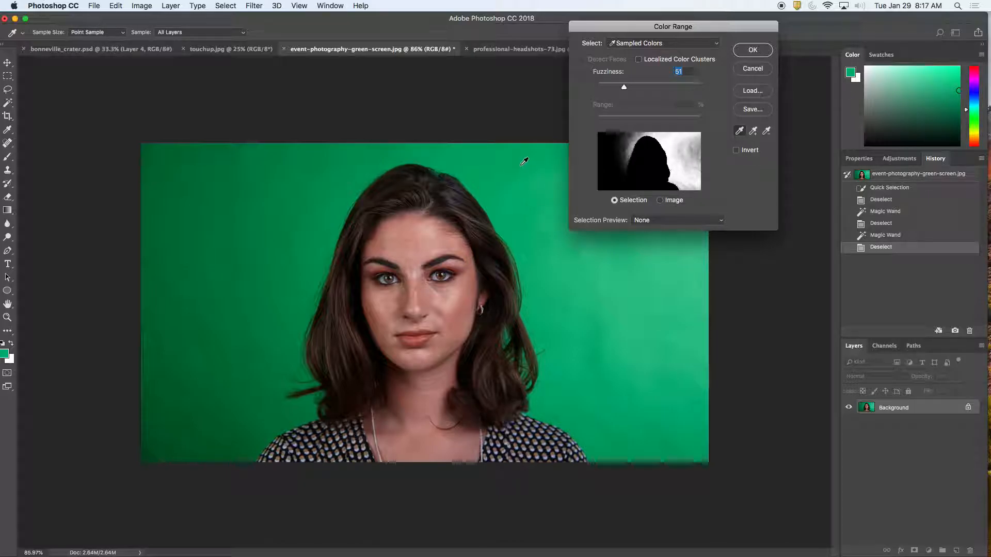
mouse_move(263, 174)
left_mouse_down()
mouse_move(214, 259)
mouse_move(201, 389)
left_mouse_up()
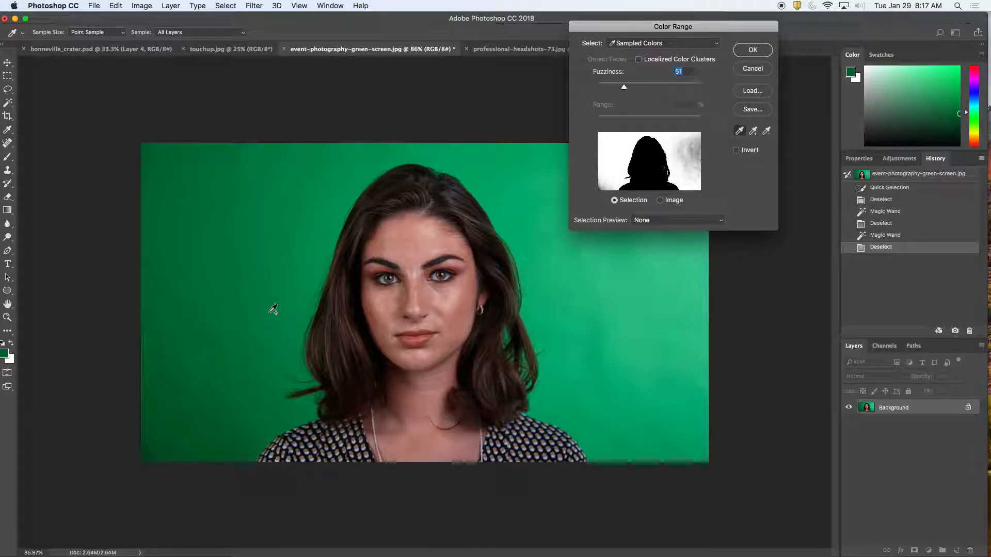
left_click(630, 301)
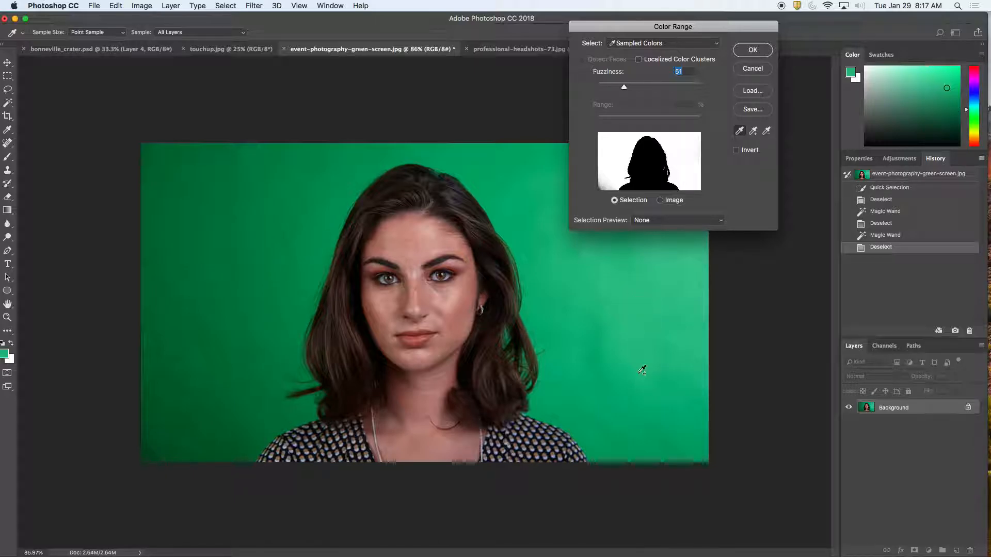
left_click(527, 360)
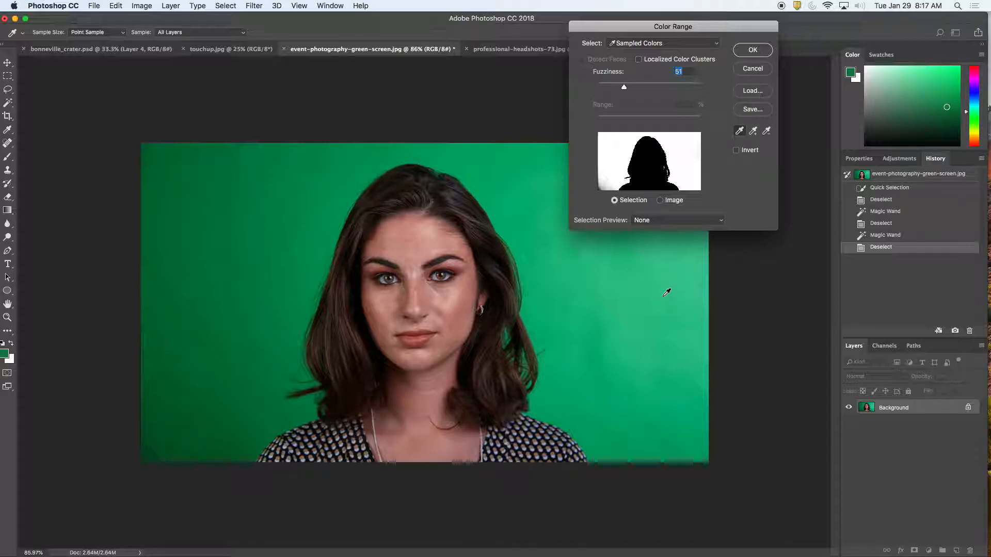
left_click(769, 51)
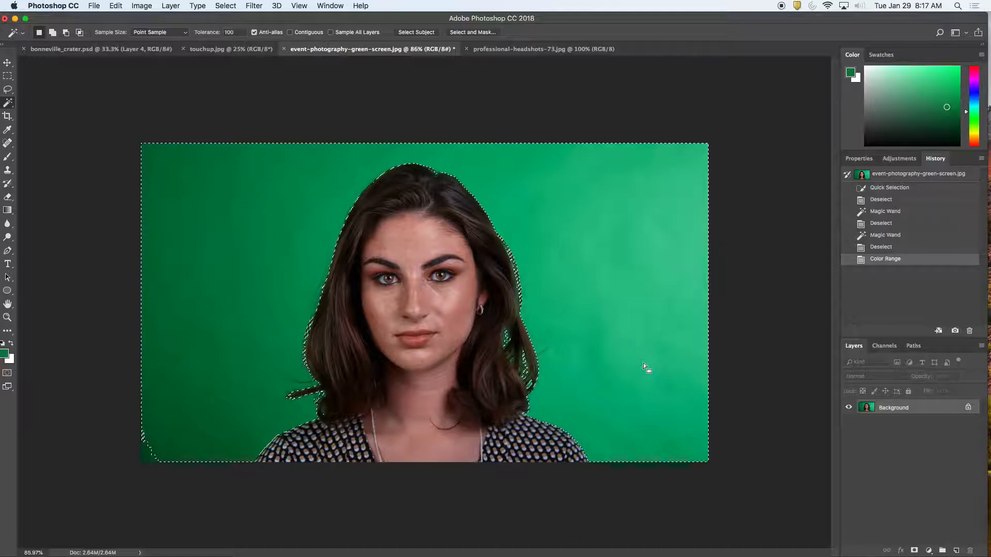
Step: Remove the background selection and switch to the Quick Selection tool
key("super+d")
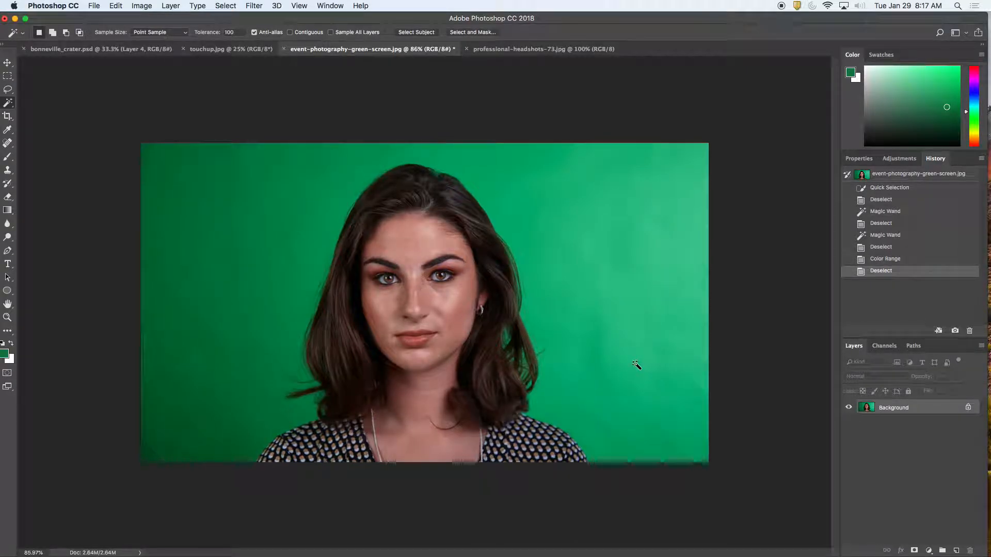
right_click(8, 103)
left_click(30, 101)
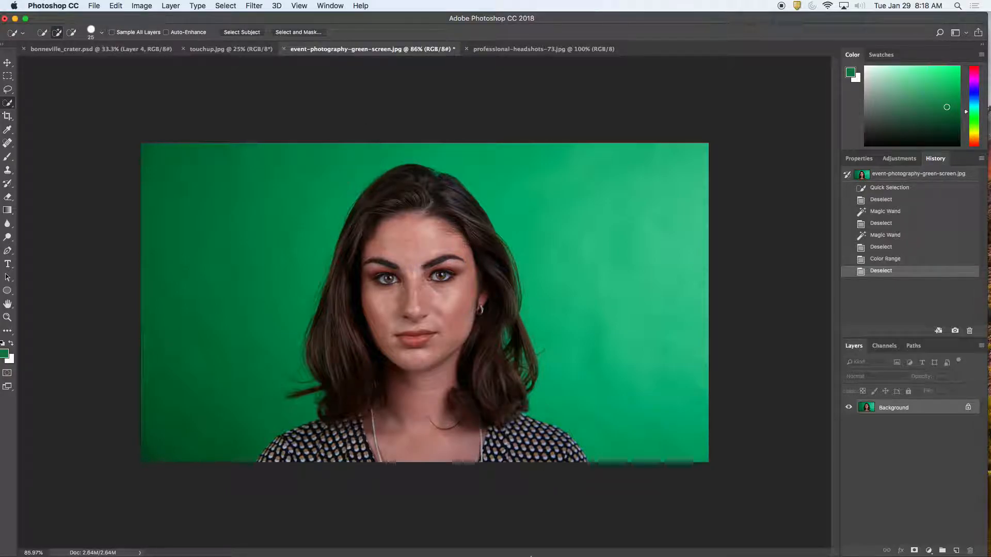
Step: Switch to Chrome, examine the Refine edge process section of the Photoshop lecture notes, and return to Photoshop
mouse_move(527, 555)
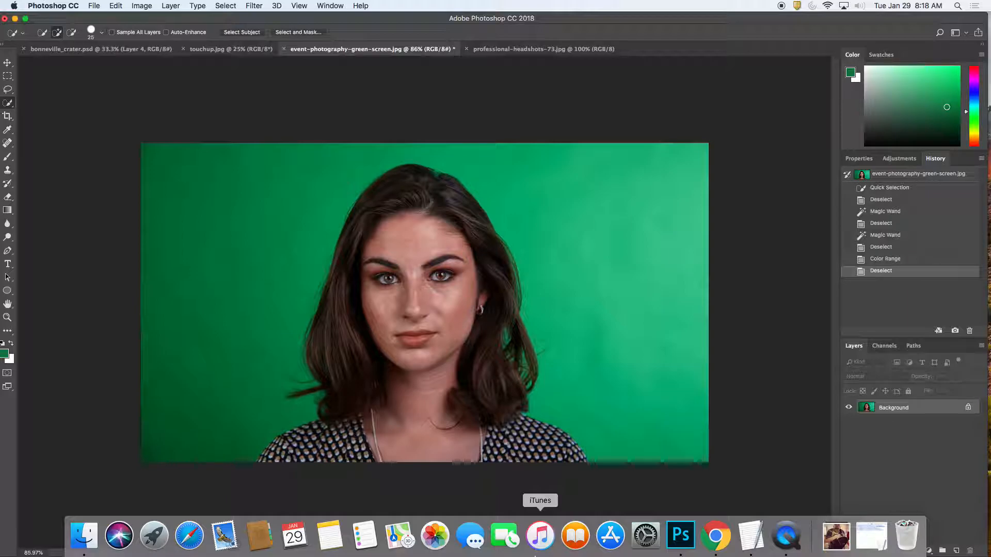
left_click(716, 536)
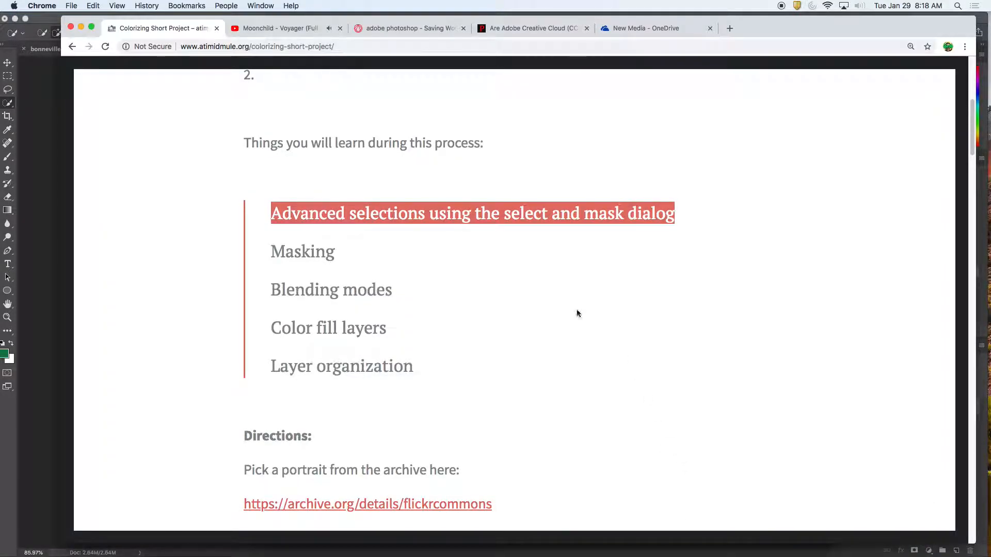
left_click(71, 46)
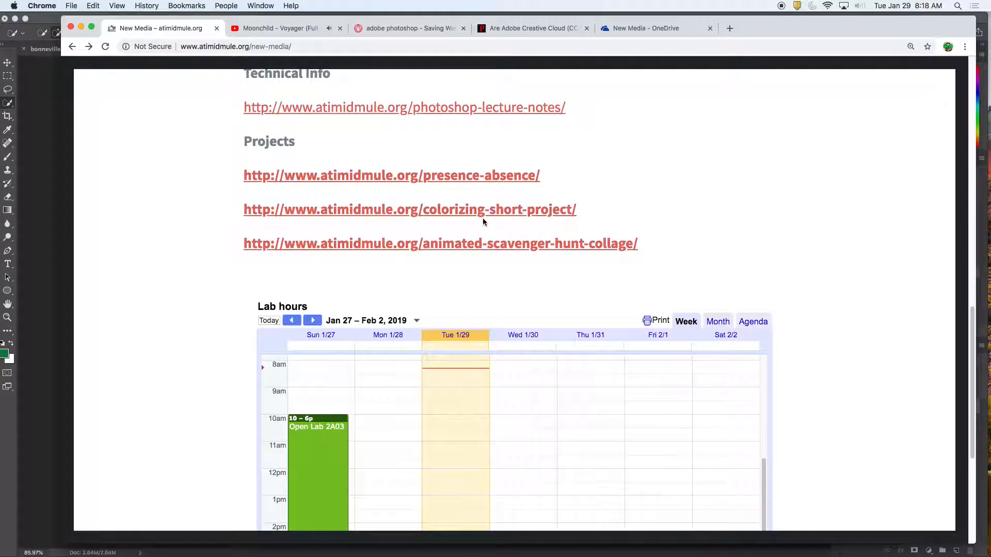
left_click(415, 109)
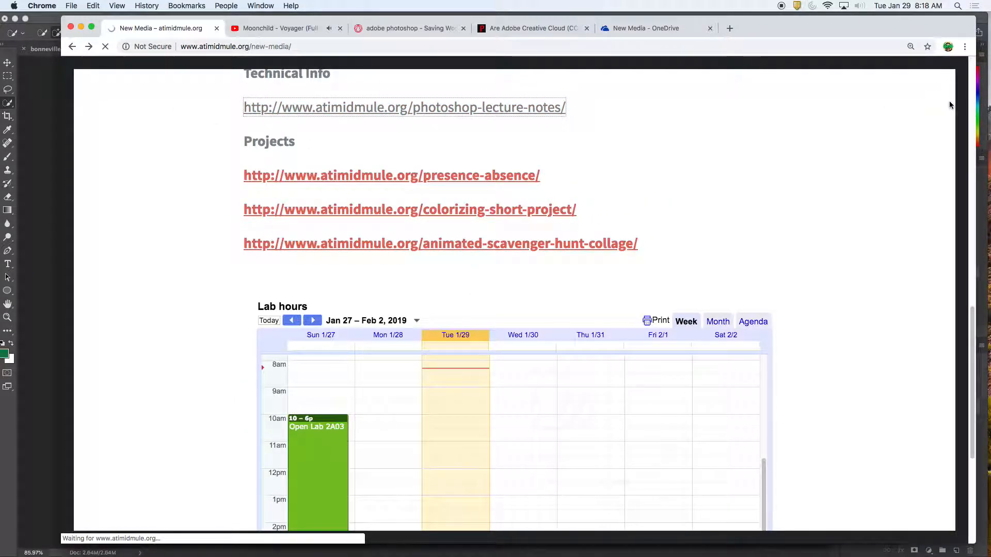
mouse_move(974, 98)
left_mouse_down()
mouse_move(975, 329)
mouse_move(989, 456)
left_mouse_up()
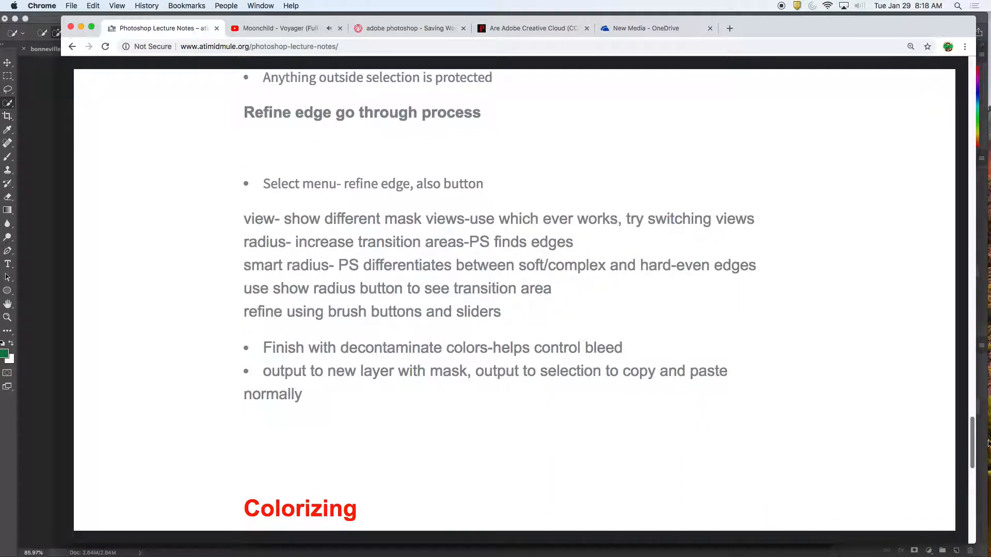
left_click_drag(245, 112, 608, 408)
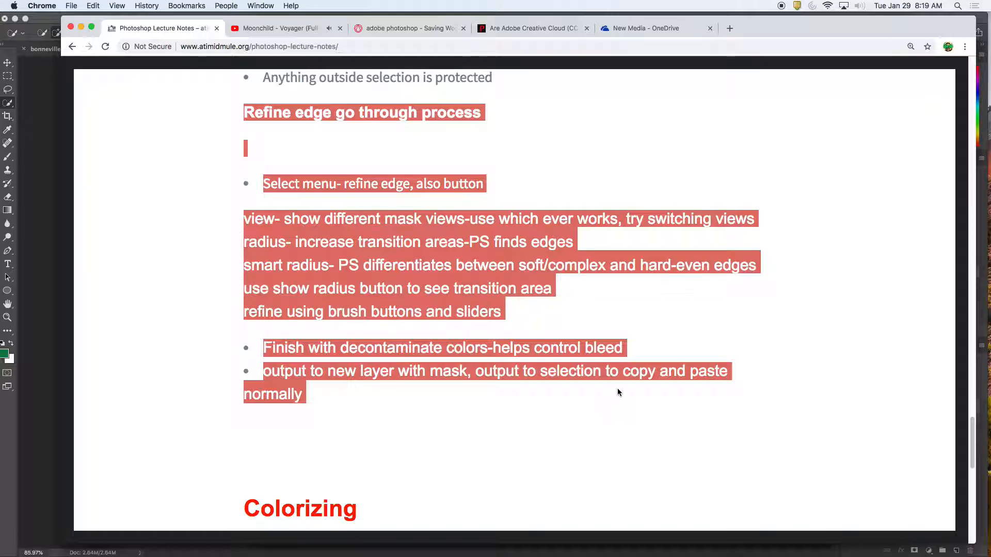
left_click(35, 167)
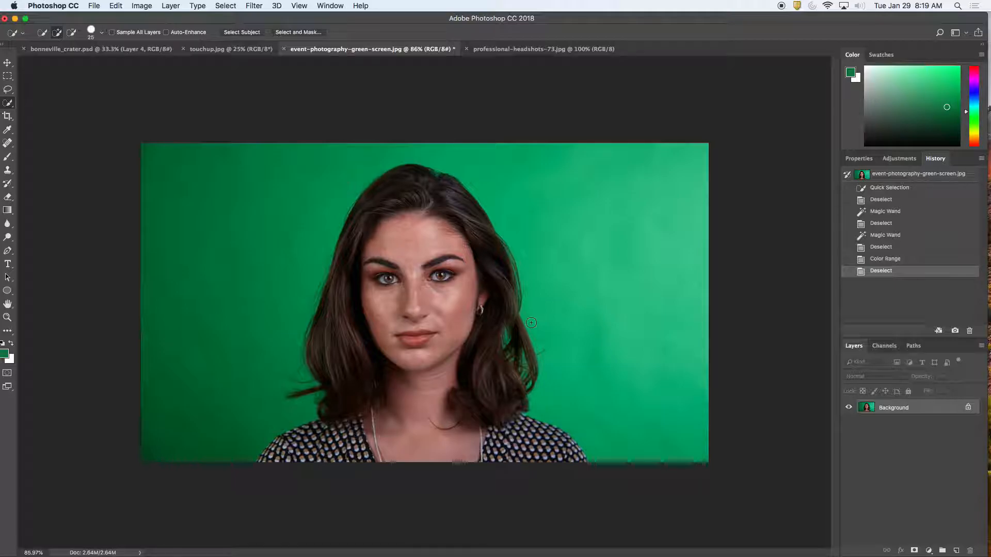
key("s")
left_click(543, 317)
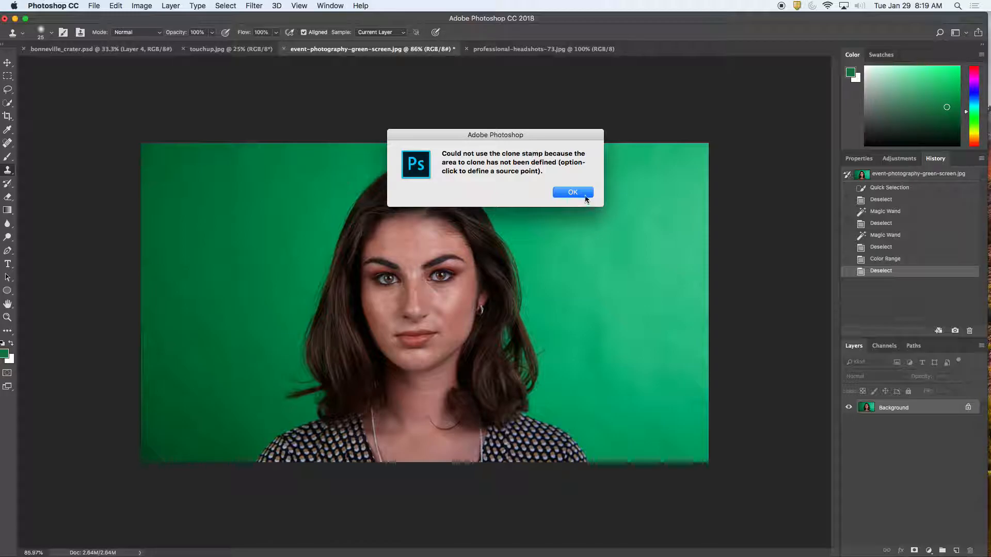
left_click(573, 193)
left_click(541, 236)
left_click(572, 192)
Step: Unlock the Background so that it becomes a regular layer
left_click(968, 407)
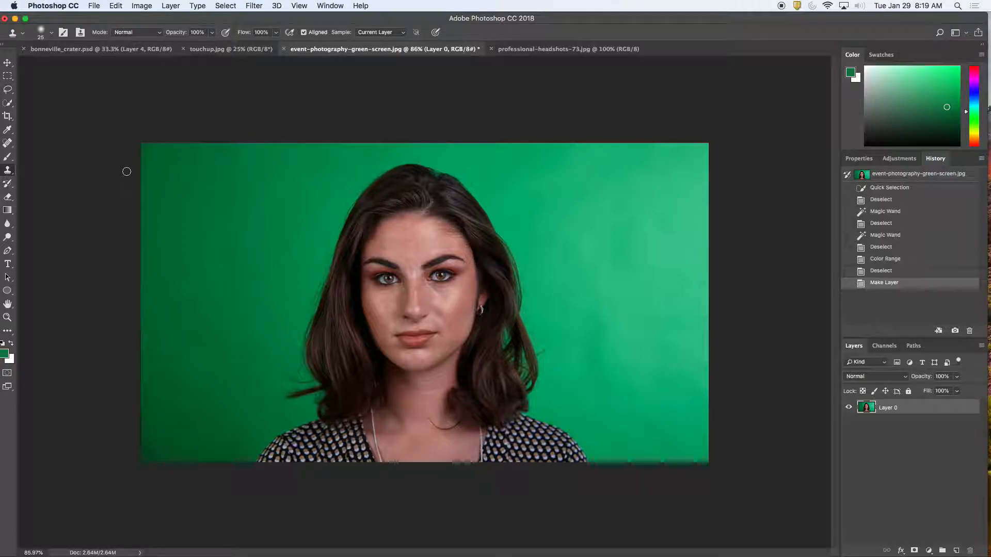
Step: Select the woman's hair, face and patterned top down to the image's lower edge with the Quick Selection tool
key("z")
left_click_drag(189, 215, 202, 215)
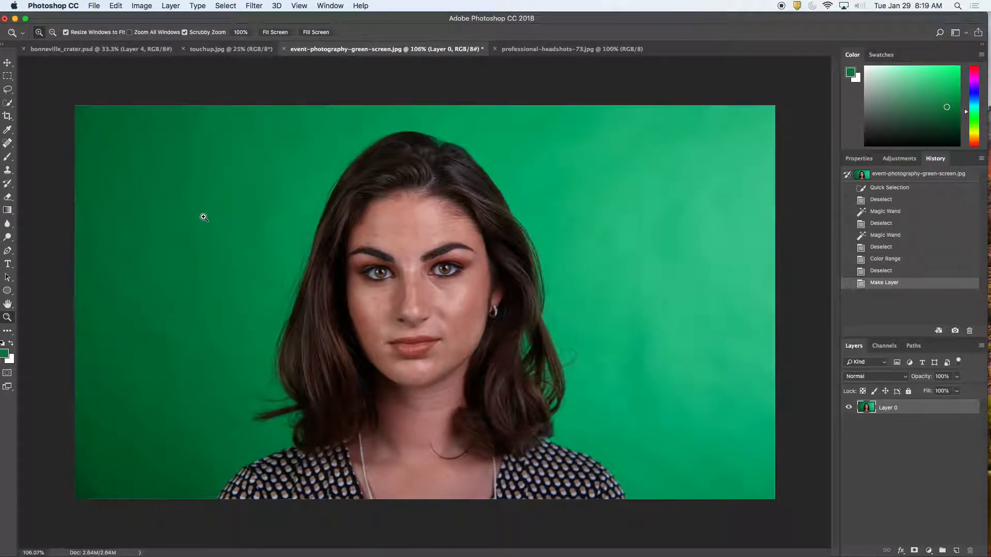
left_click(11, 107)
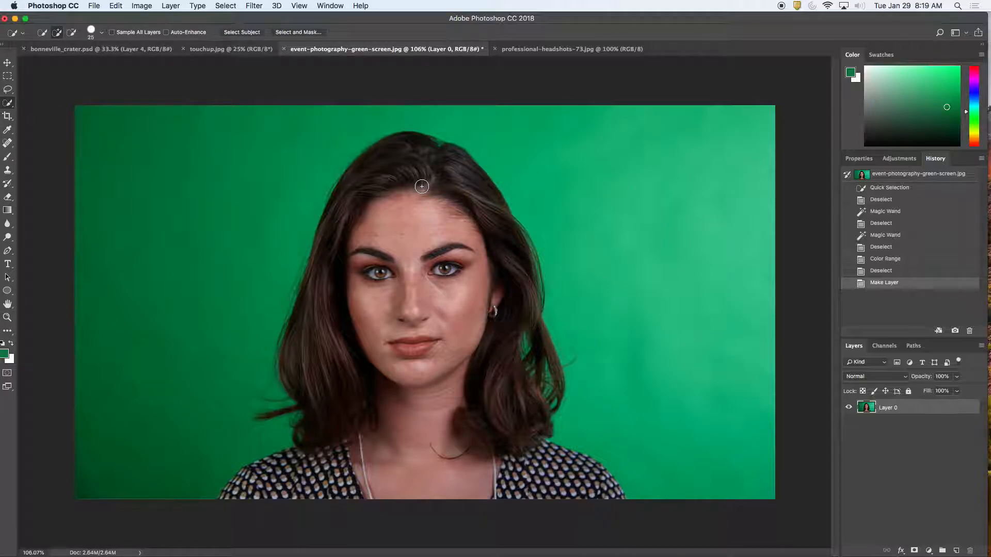
mouse_move(404, 168)
left_mouse_down()
mouse_move(468, 371)
mouse_move(473, 213)
mouse_move(356, 320)
mouse_move(301, 480)
mouse_move(240, 491)
mouse_move(418, 486)
mouse_move(543, 497)
mouse_move(581, 488)
mouse_move(571, 462)
mouse_move(516, 453)
left_mouse_up()
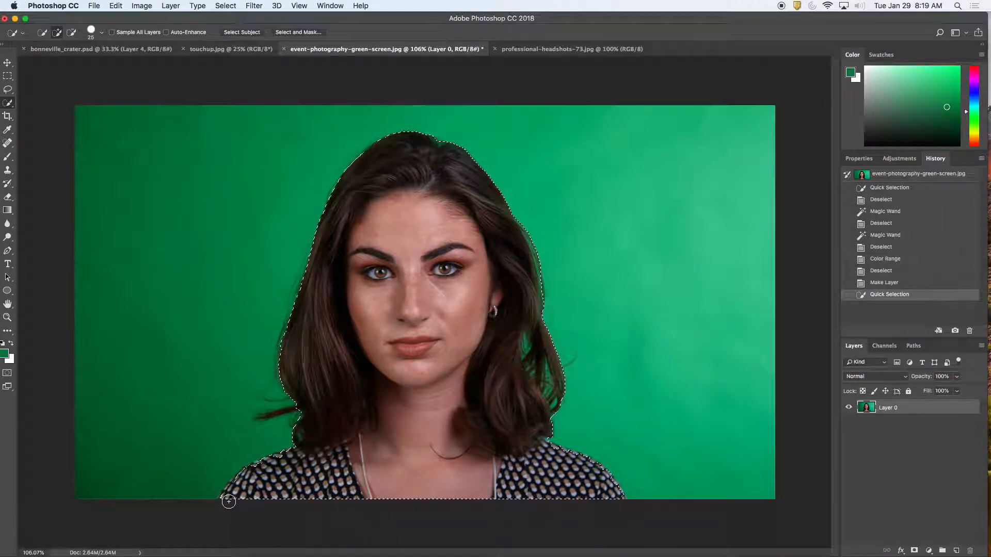
left_click_drag(228, 501, 466, 487)
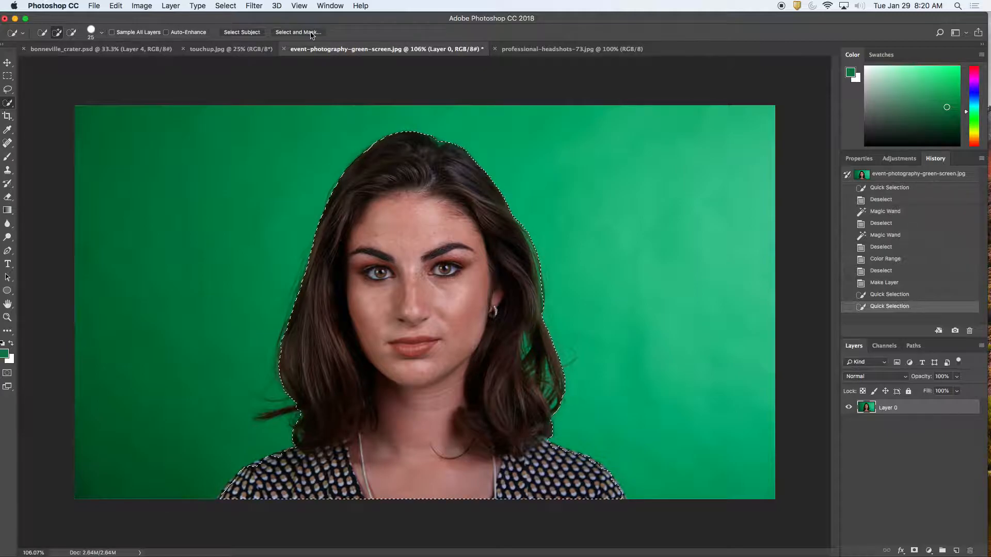
Step: Open Select and Mask and preview the cutout On Black at 96% opacity
left_click(311, 33)
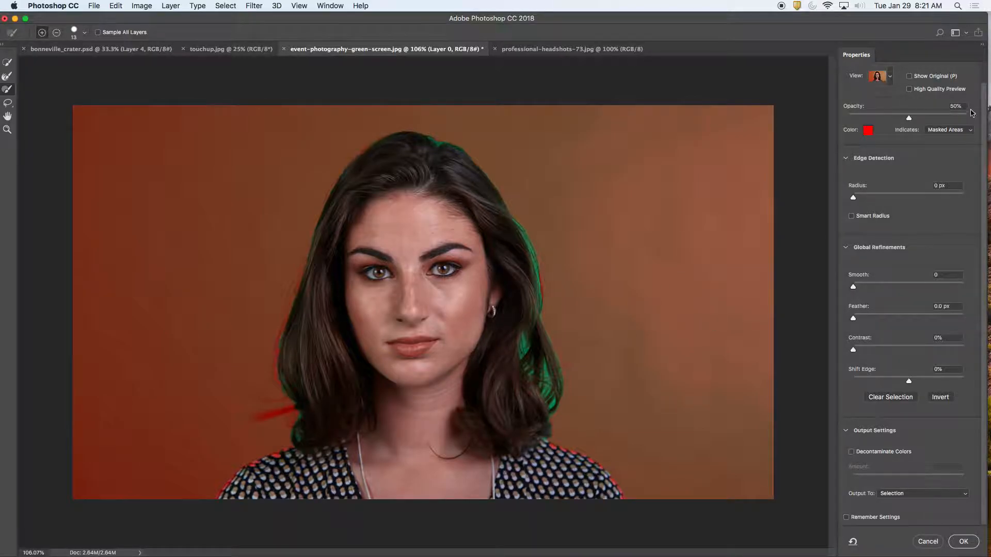
left_click(890, 76)
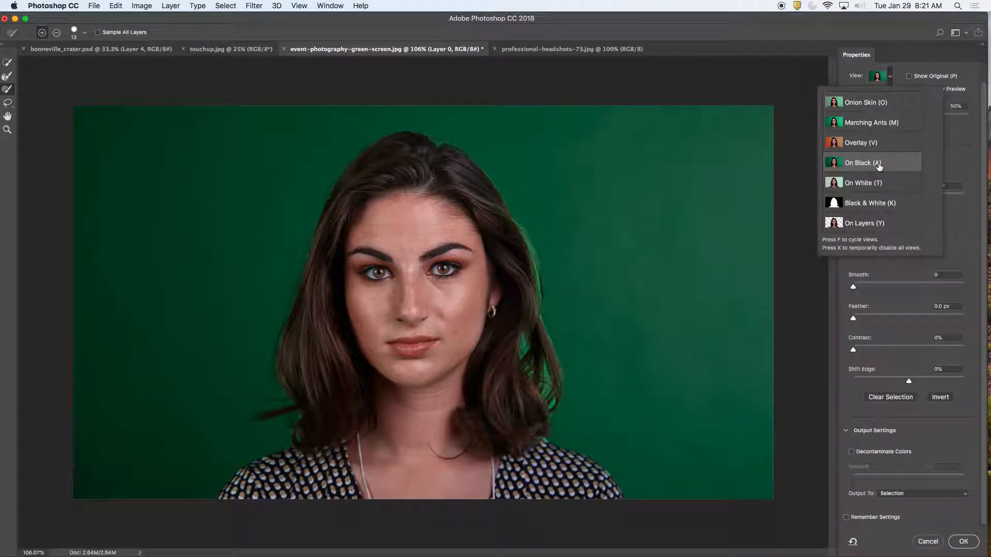
left_click(966, 143)
left_click_drag(909, 118, 964, 119)
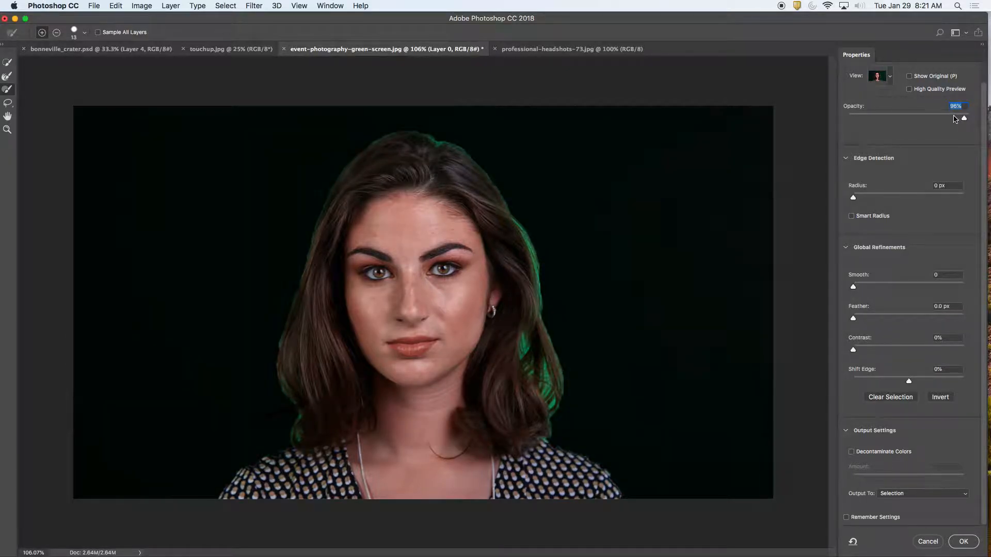
Step: Compare the Overlay, On Black, On White, Black & White and On Layers previews of the selection, ending on Overlay
left_click(886, 76)
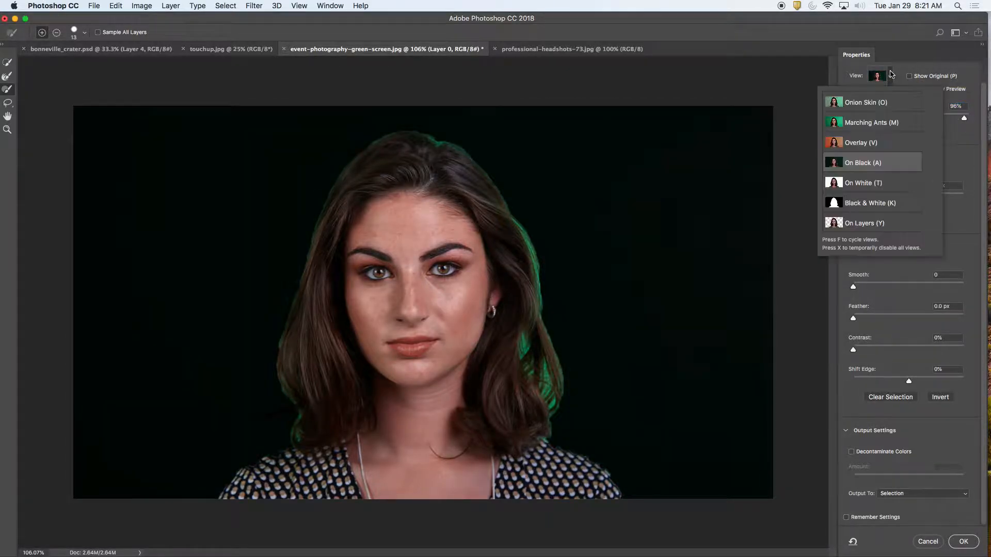
left_click(894, 139)
left_click(889, 78)
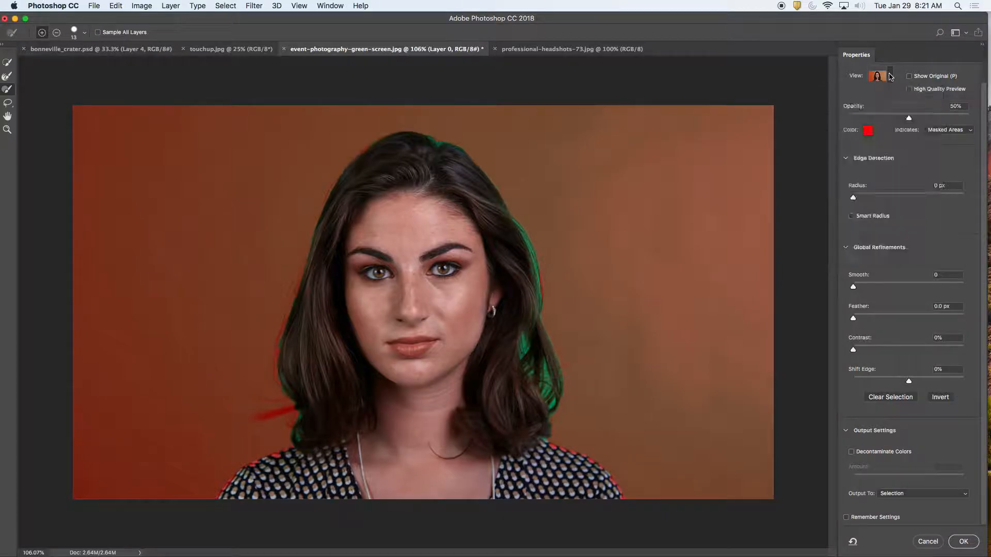
left_click(889, 76)
left_click(906, 164)
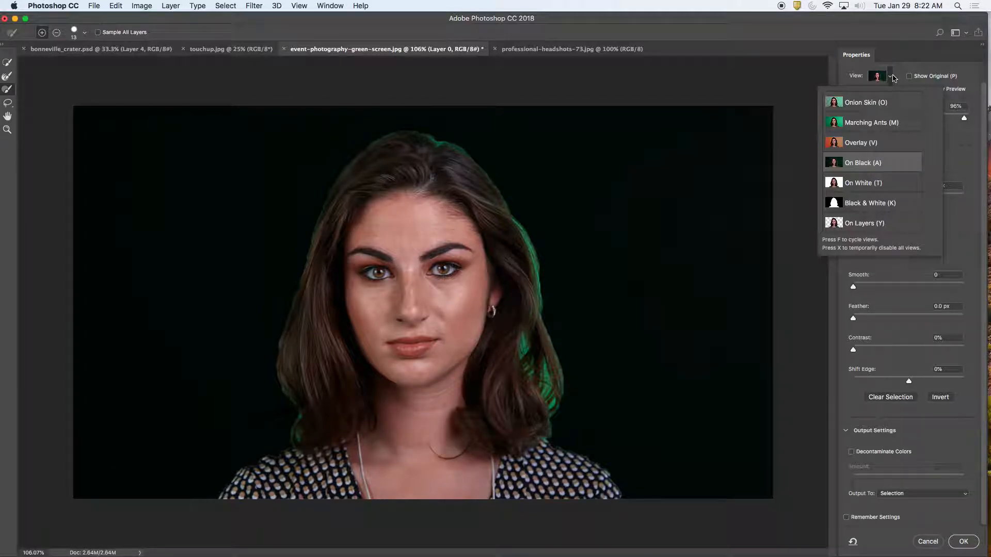
left_click(895, 183)
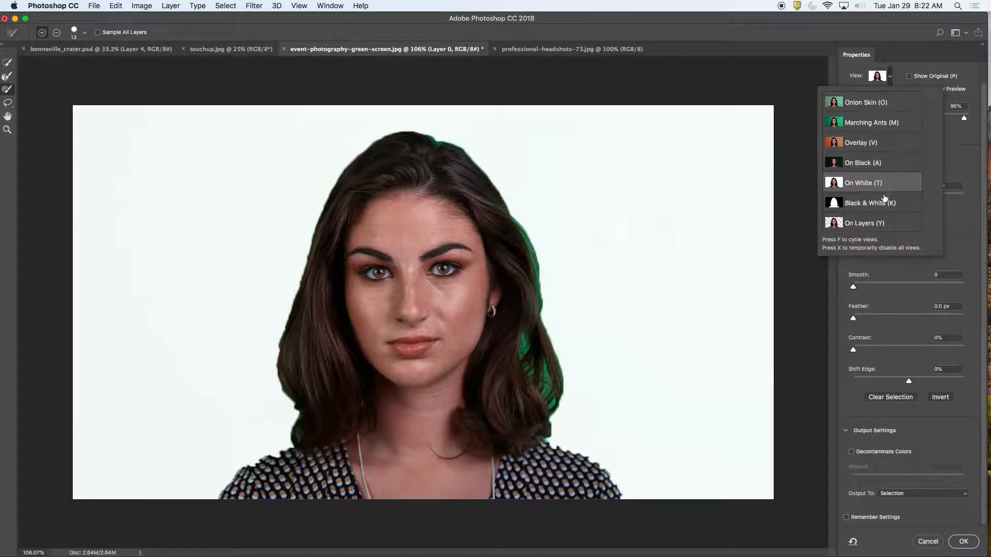
left_click(874, 204)
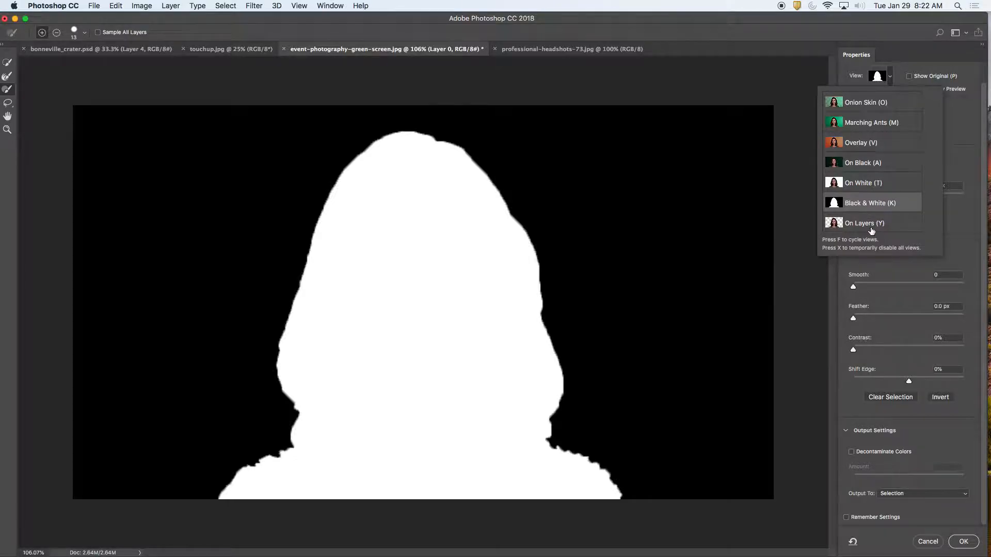
left_click(871, 231)
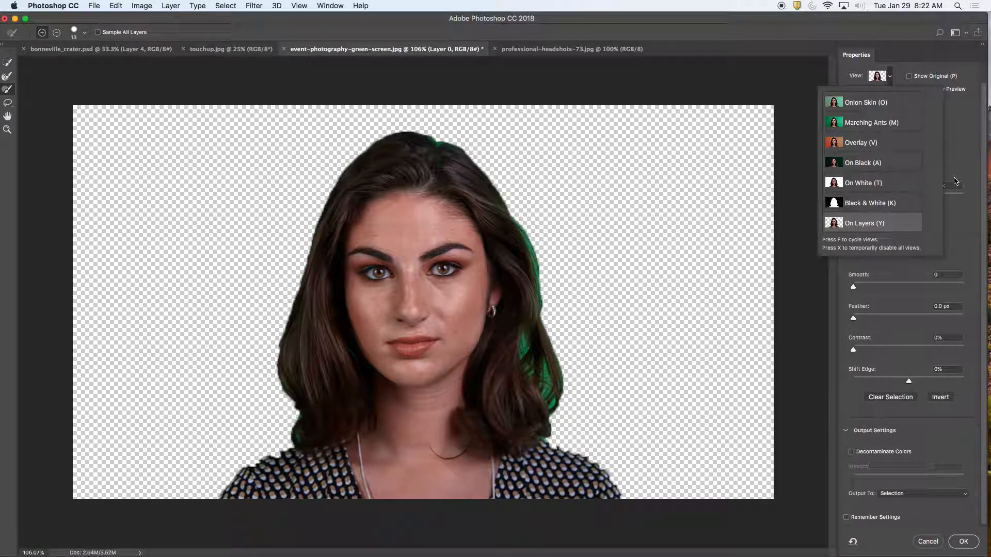
left_click(891, 145)
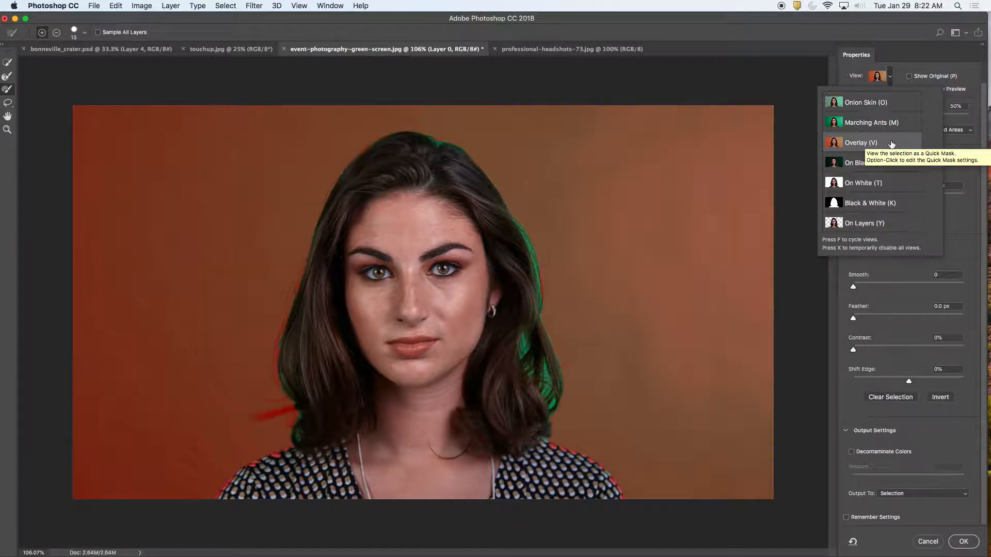
left_click(871, 208)
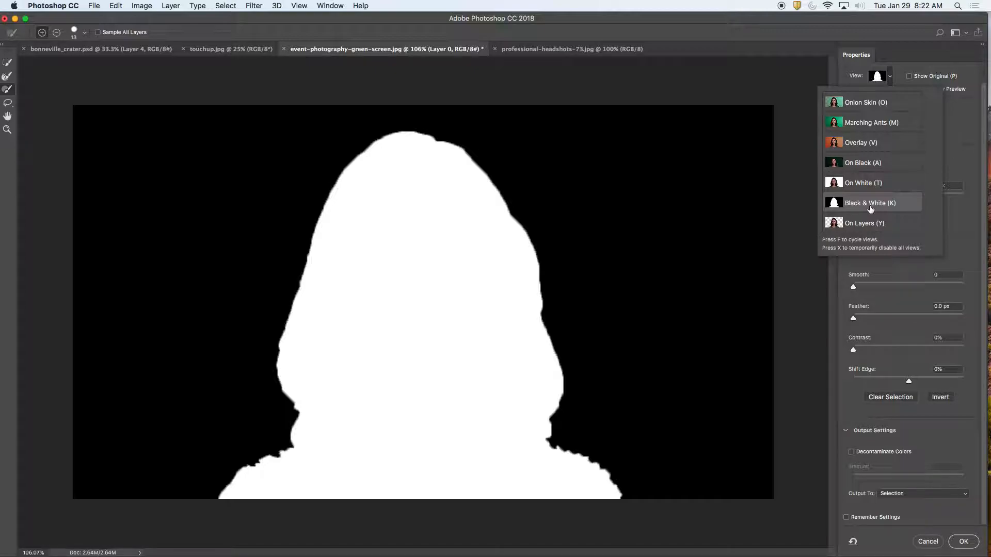
left_click(875, 144)
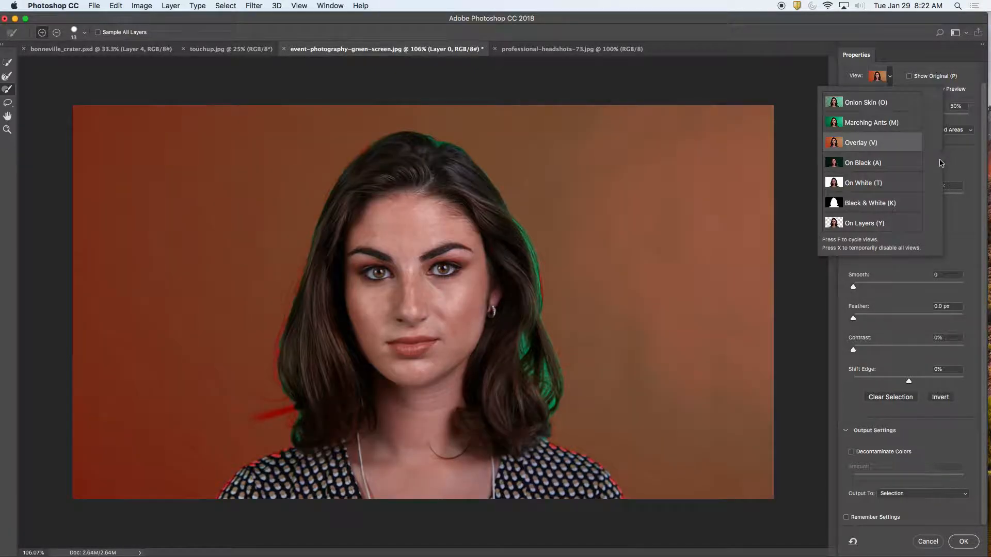
left_click(854, 75)
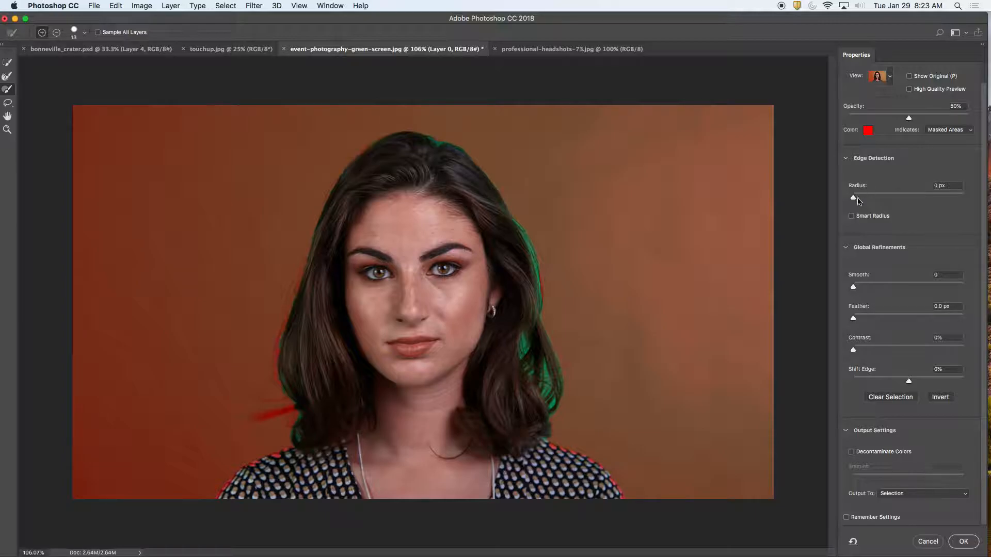
Step: Raise the Edge Detection Radius to 37 px and show the mask in Black & White
left_click_drag(853, 200, 891, 203)
mouse_move(895, 201)
left_mouse_down()
mouse_move(936, 200)
mouse_move(910, 202)
left_mouse_up()
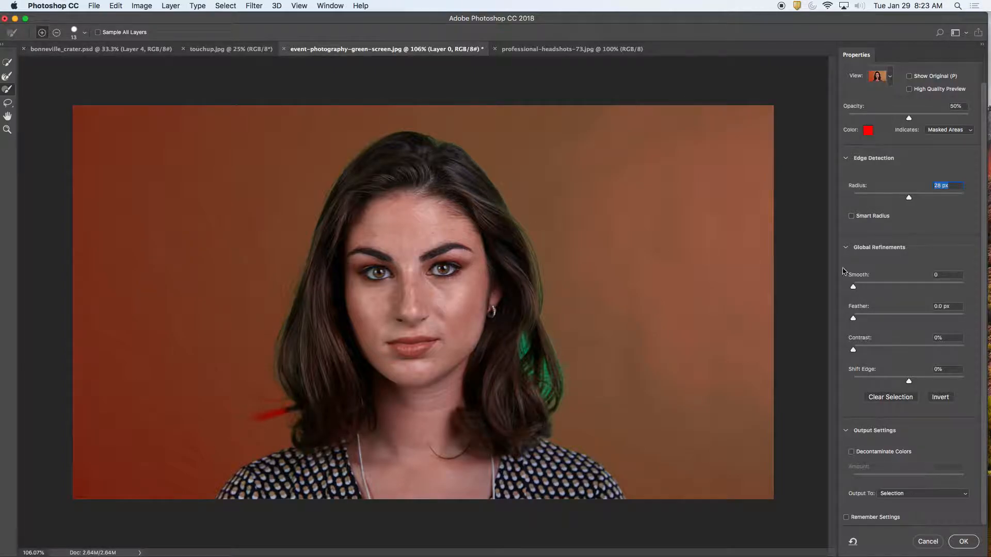
scroll(926, 242, "up", 2)
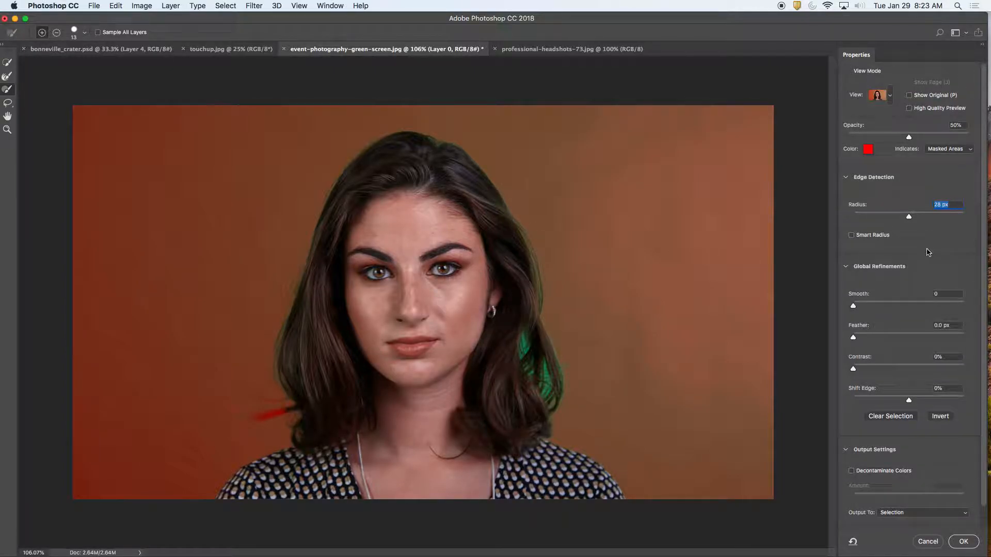
left_click_drag(909, 217, 919, 217)
left_click(887, 99)
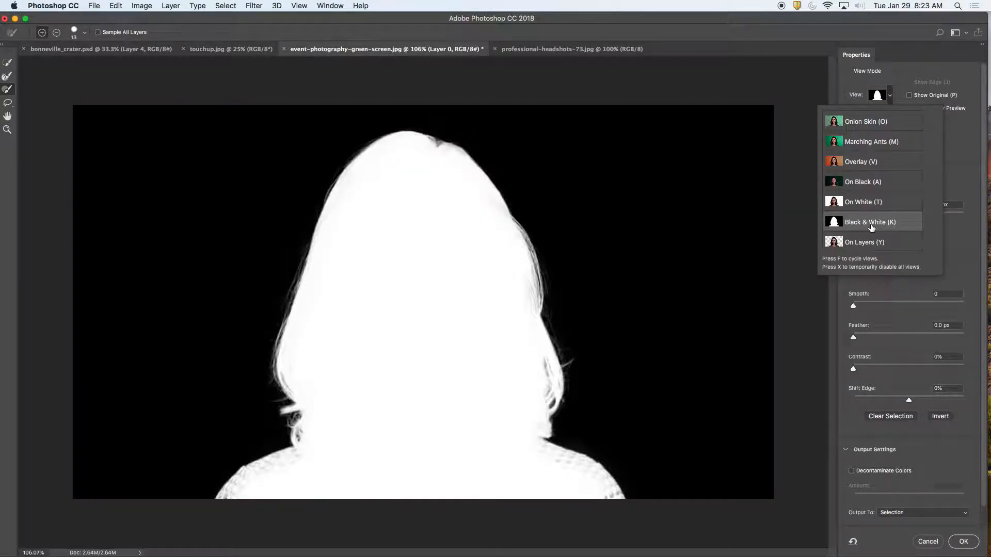
left_click(966, 252)
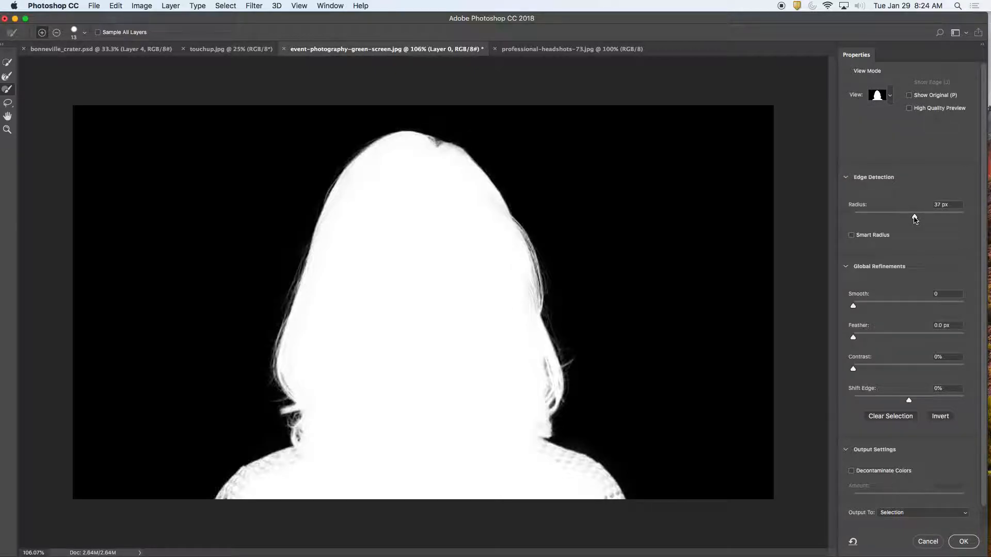
Step: Compare the mask's hair edges at a Radius of 0 px and 24 px, and cancel Select and Mask
left_click_drag(915, 218, 853, 217)
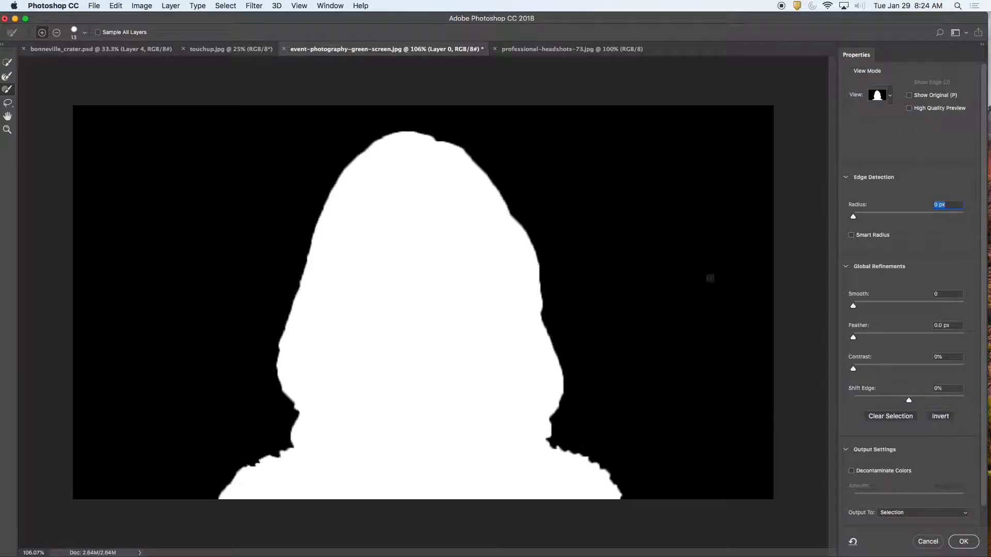
left_click_drag(853, 216, 905, 224)
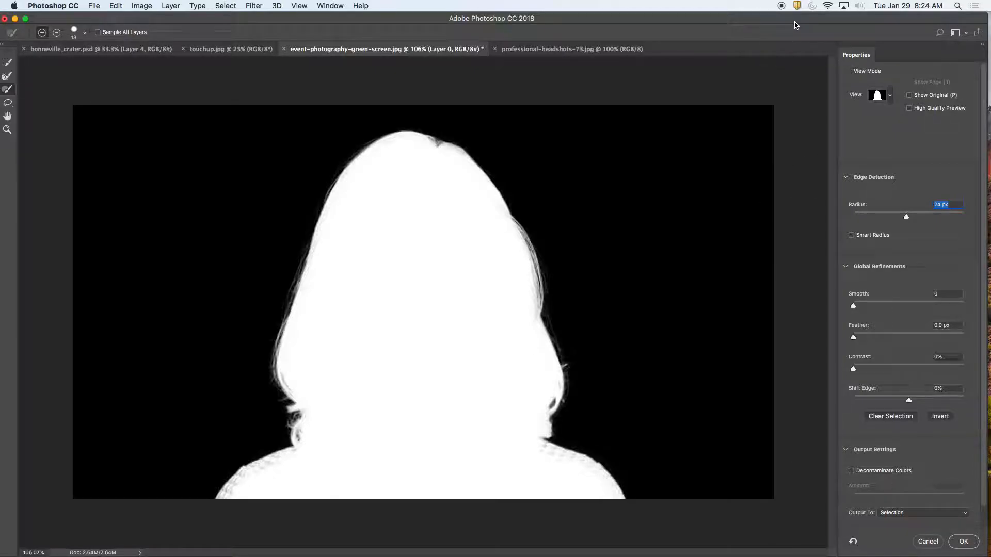
left_click(928, 542)
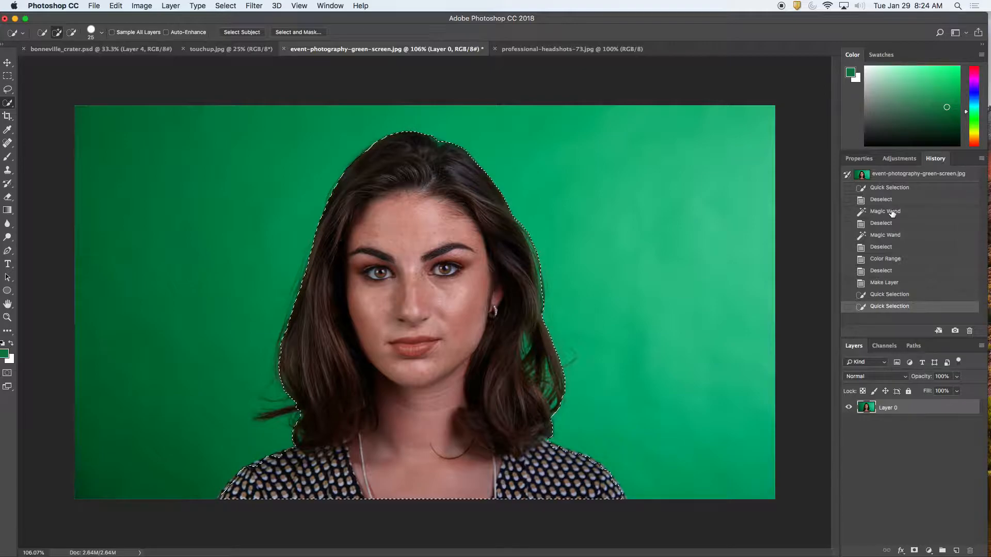
Step: Reopen Select and Mask, set the Radius to 30 px and the output to New Layer with Layer Mask
left_click(298, 32)
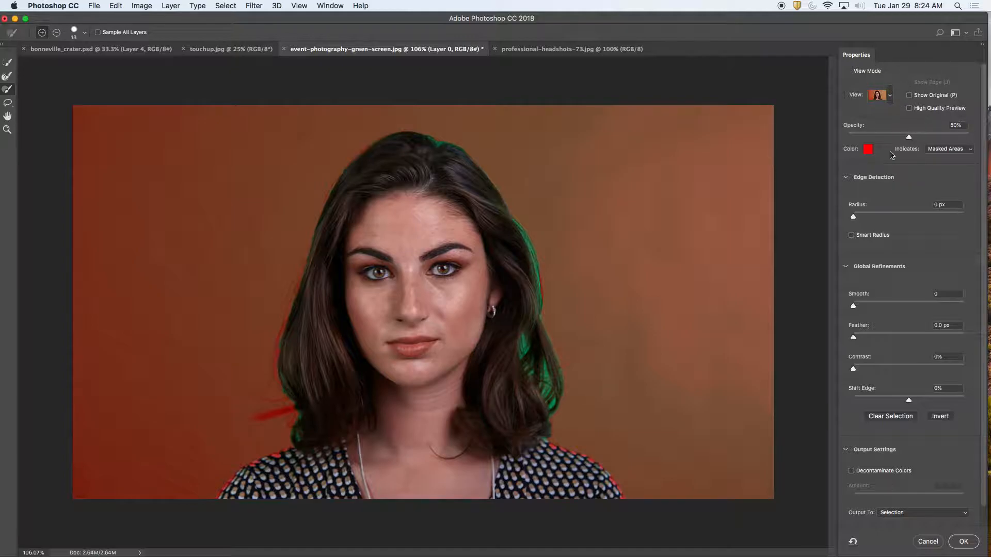
left_click_drag(853, 217, 910, 217)
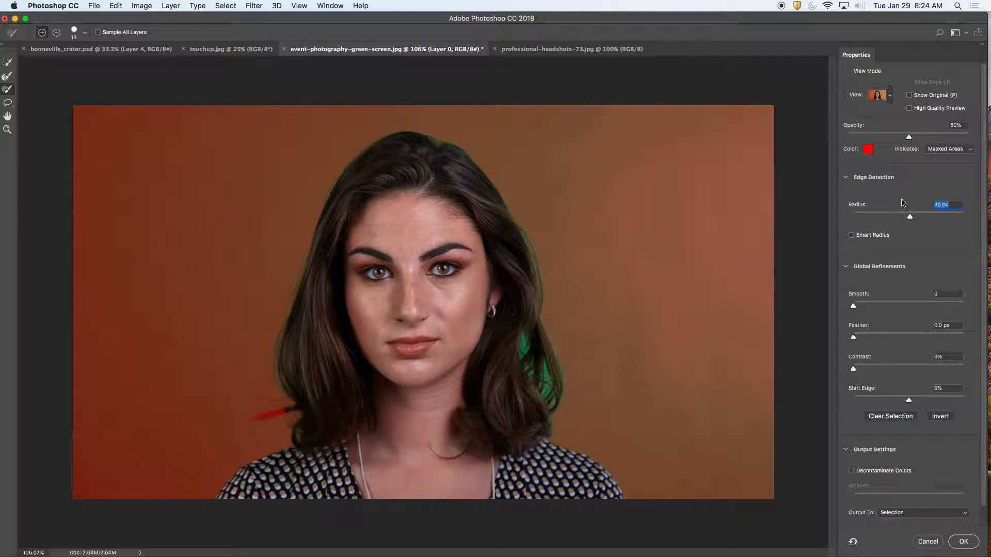
left_click(949, 513)
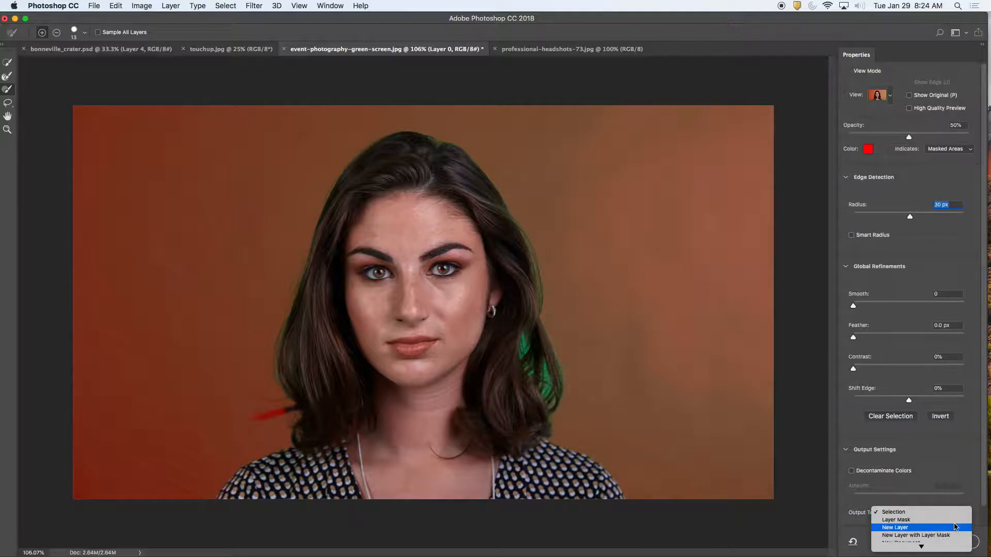
left_click(952, 535)
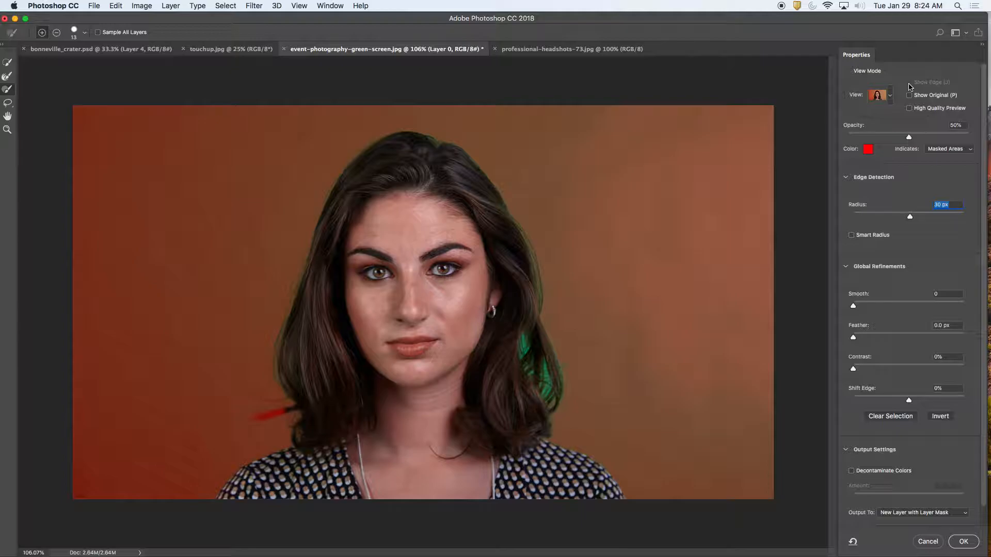
Step: Try an Edge Detection Radius of 250 px and inspect the mask in Black & White
mouse_move(910, 216)
left_mouse_down()
mouse_move(879, 218)
mouse_move(916, 217)
mouse_move(906, 217)
left_mouse_up()
left_click_drag(907, 219, 985, 226)
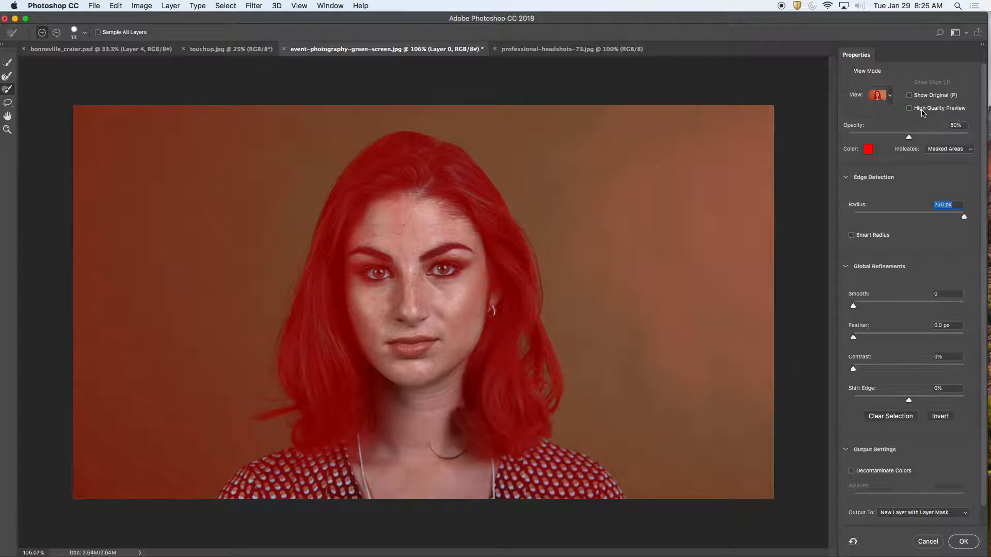
left_click(888, 97)
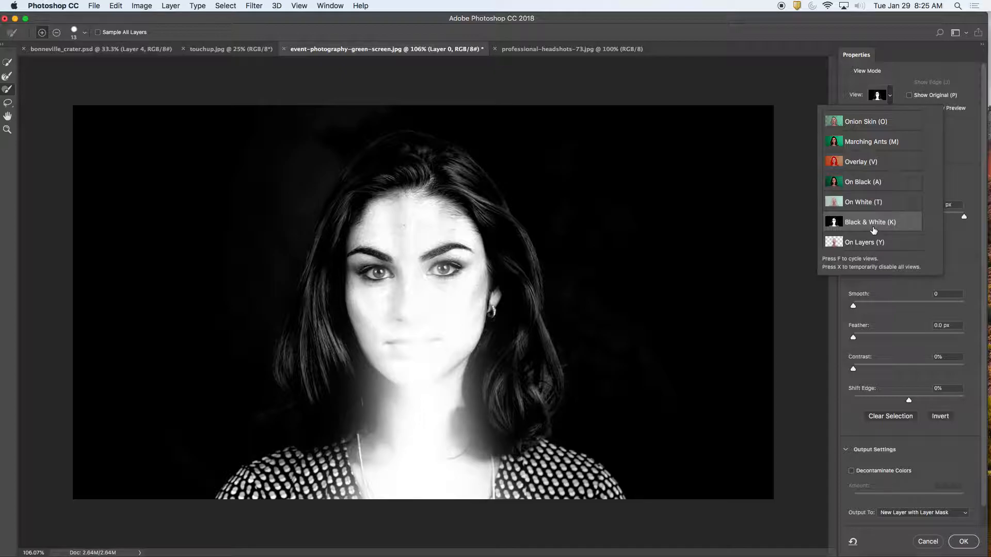
left_click(958, 235)
Step: Test a Radius of 70 px on the hair edges and reduce it to 42 px
left_click_drag(963, 219, 920, 220)
left_click_drag(866, 219, 936, 222)
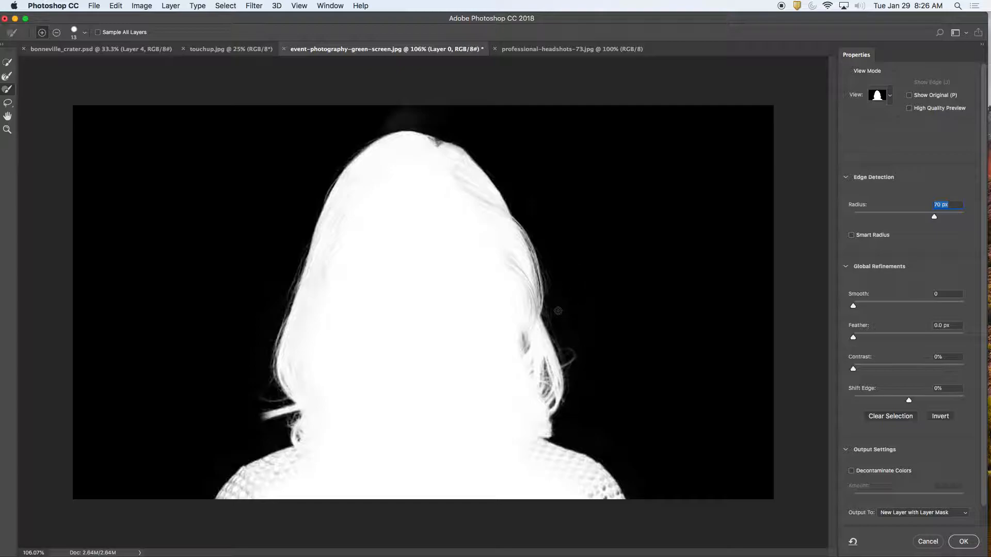
left_click_drag(936, 219, 919, 219)
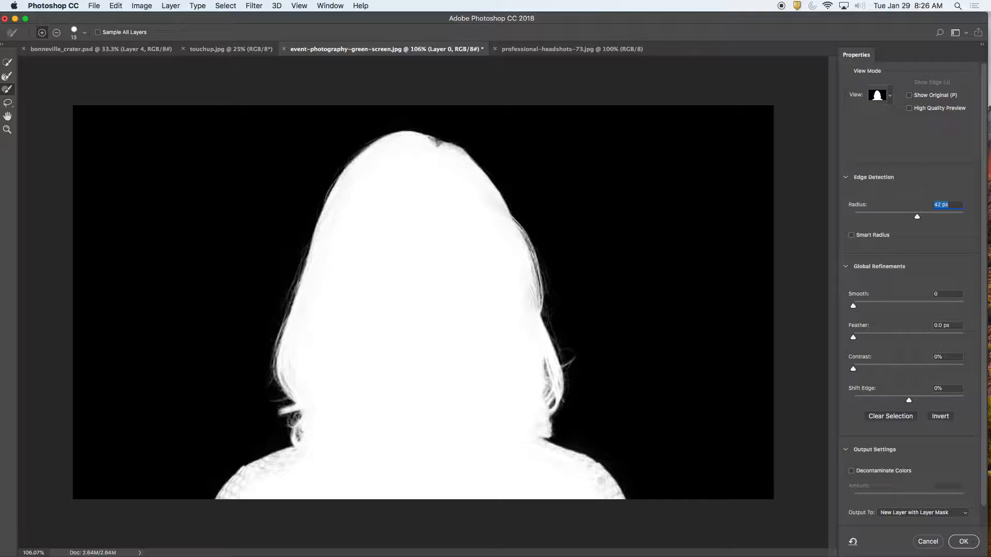
Step: Brush over the speckled mask on both shoulders to make the top solid, and switch the preview to Overlay
type("0")
key("Return")
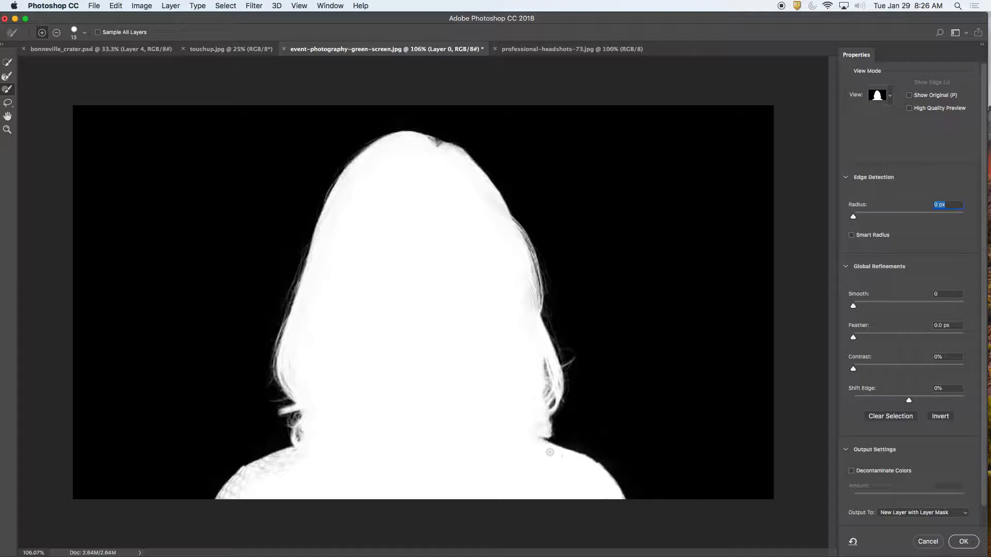
mouse_move(297, 456)
left_mouse_down()
mouse_move(243, 477)
mouse_move(233, 494)
mouse_move(314, 466)
mouse_move(251, 477)
mouse_move(227, 496)
left_mouse_up()
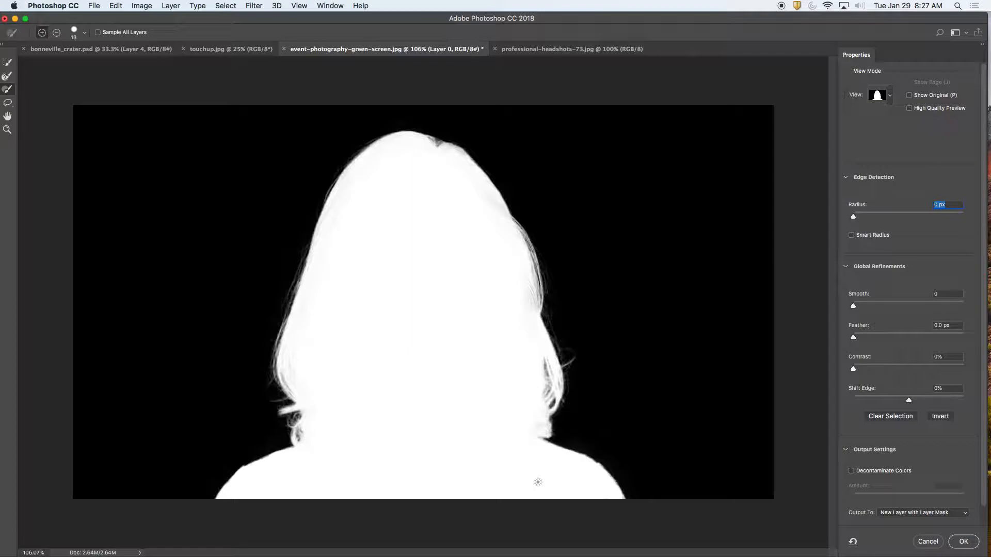
left_click(891, 96)
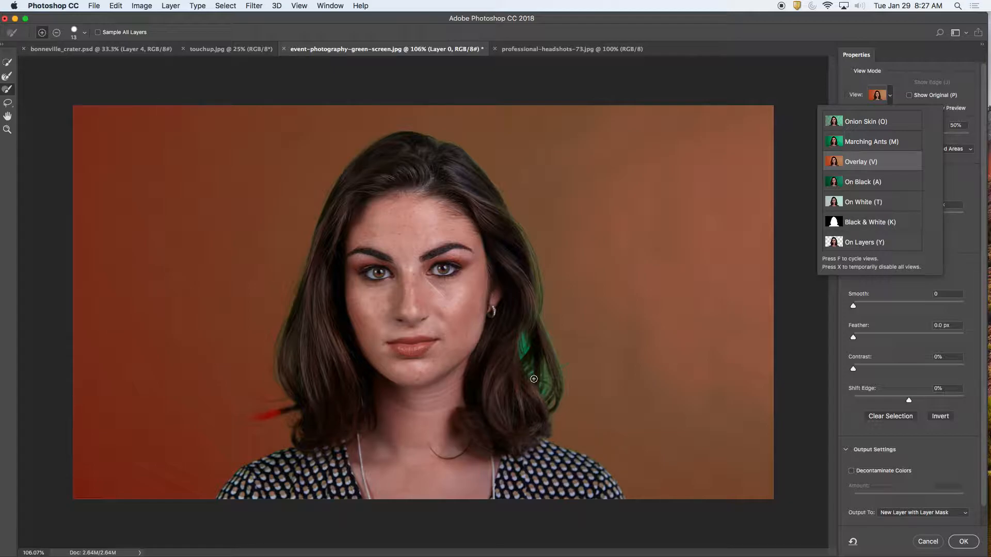
Step: Brush the green gaps in the hair beside the neck with the Refine Edge Brush and check the refined area with Show Edge
left_click(8, 77)
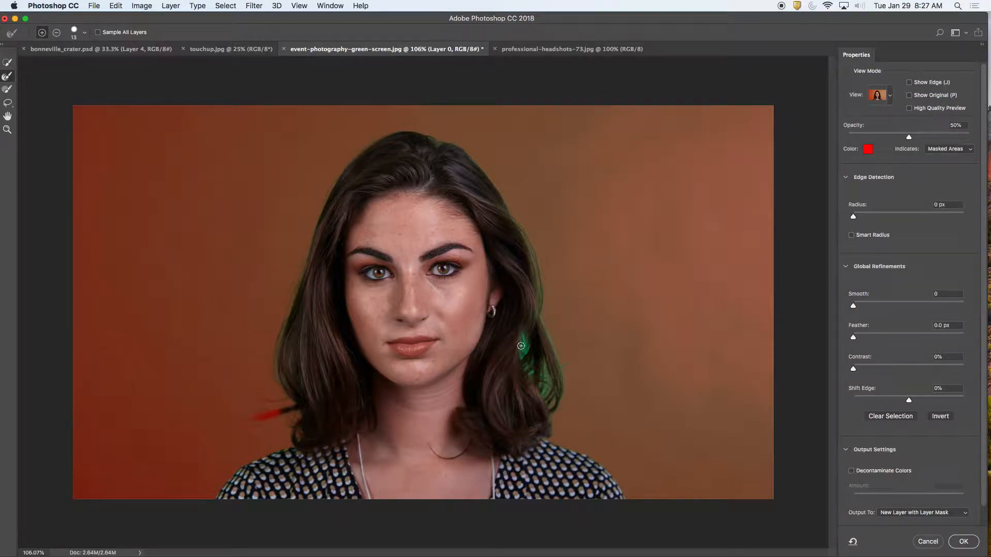
key("bracketright")
key("bracketleft")
left_click_drag(525, 334, 526, 354)
mouse_move(526, 332)
left_mouse_down()
mouse_move(565, 381)
mouse_move(542, 362)
mouse_move(541, 395)
mouse_move(542, 377)
mouse_move(534, 388)
mouse_move(562, 400)
mouse_move(538, 386)
mouse_move(535, 366)
mouse_move(529, 373)
mouse_move(524, 331)
mouse_move(527, 359)
mouse_move(534, 350)
mouse_move(549, 378)
mouse_move(545, 338)
mouse_move(560, 372)
mouse_move(542, 413)
mouse_move(558, 376)
mouse_move(534, 324)
mouse_move(541, 318)
mouse_move(562, 386)
mouse_move(554, 374)
mouse_move(551, 385)
mouse_move(527, 331)
mouse_move(524, 345)
mouse_move(537, 279)
mouse_move(533, 346)
mouse_move(560, 377)
left_mouse_up()
key("bracketleft")
mouse_move(561, 376)
left_mouse_down()
mouse_move(564, 386)
mouse_move(555, 370)
left_mouse_up()
left_click(909, 82)
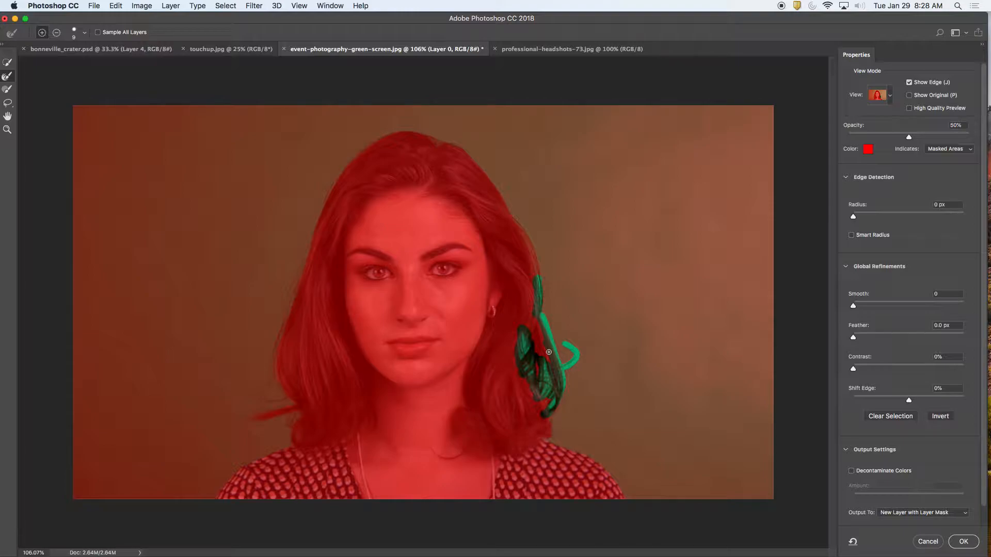
left_click(909, 82)
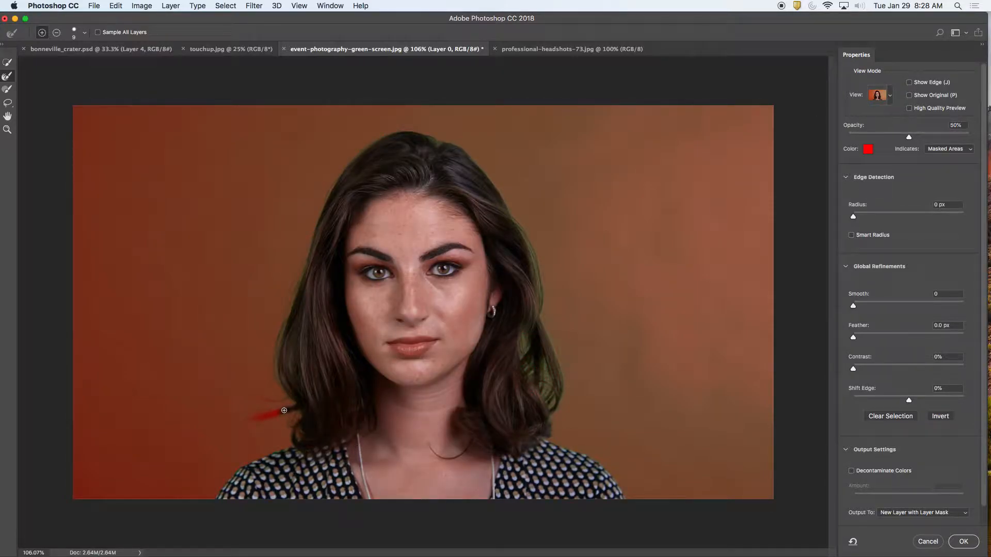
Step: Refine the stray lock of hair above the shoulder opposite the earring and check the mask in Black & White
key("bracketright")
mouse_move(284, 410)
left_mouse_down()
mouse_move(252, 418)
mouse_move(284, 413)
left_mouse_up()
key("bracketleft")
left_click(896, 99)
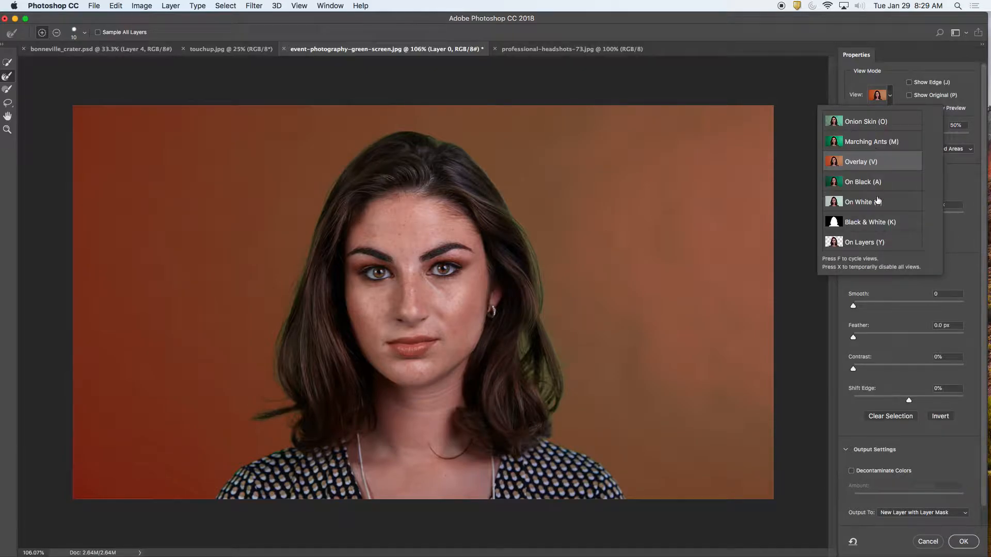
left_click(890, 223)
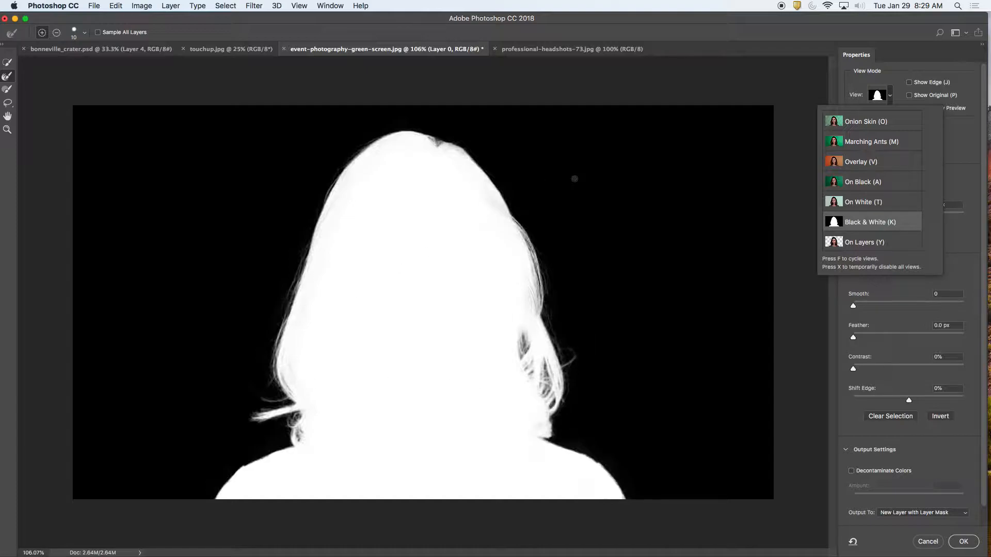
left_click(891, 97)
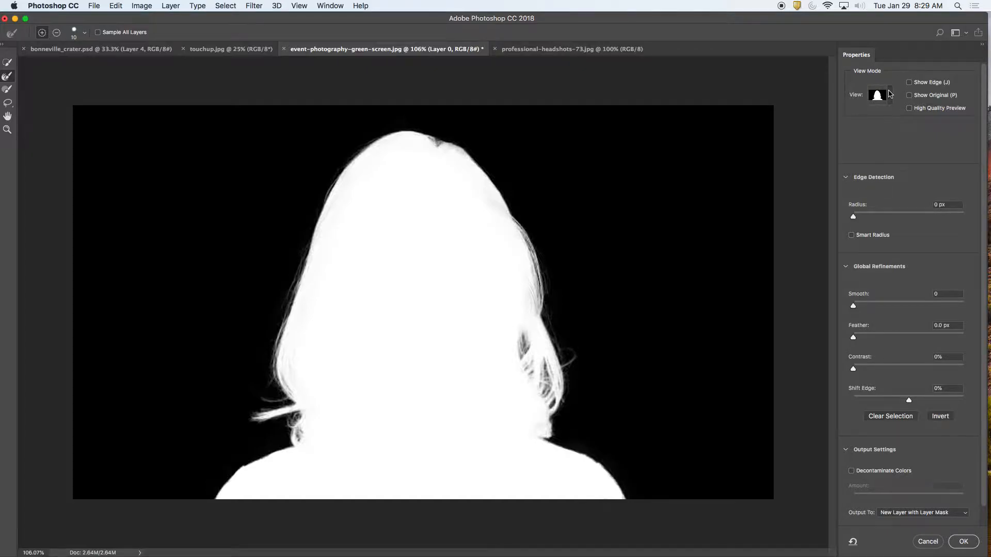
Step: Return to the Overlay view and raise the Edge Detection Radius to 24 px, using Show Edge to judge its width
left_click(890, 95)
left_click(873, 161)
left_click(854, 216)
left_click_drag(854, 217, 898, 223)
left_click(909, 83)
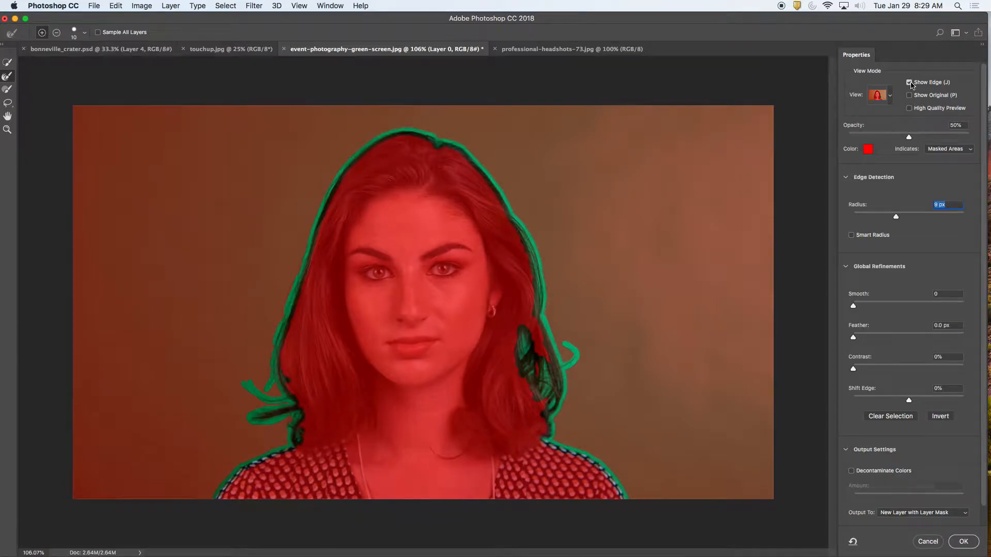
left_click_drag(897, 218, 906, 217)
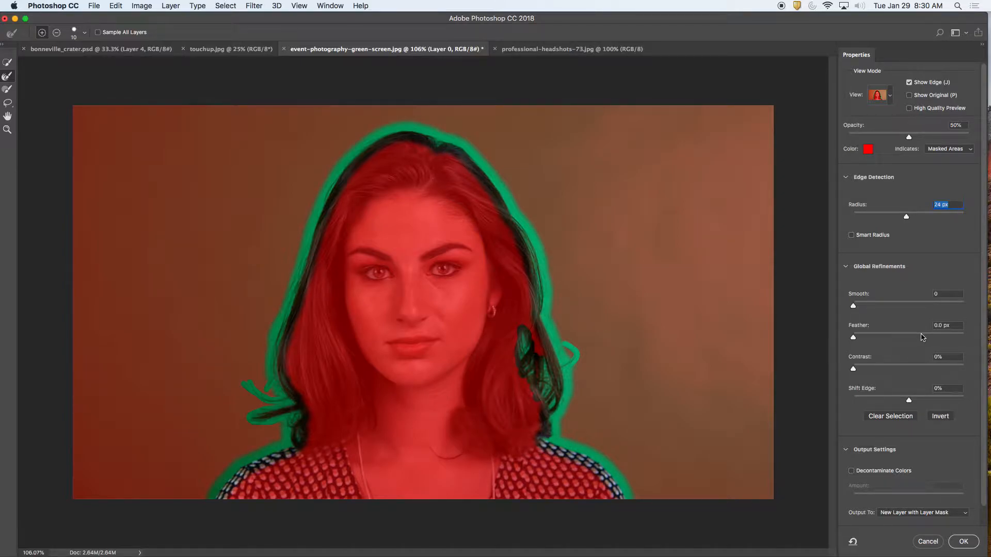
left_click(909, 83)
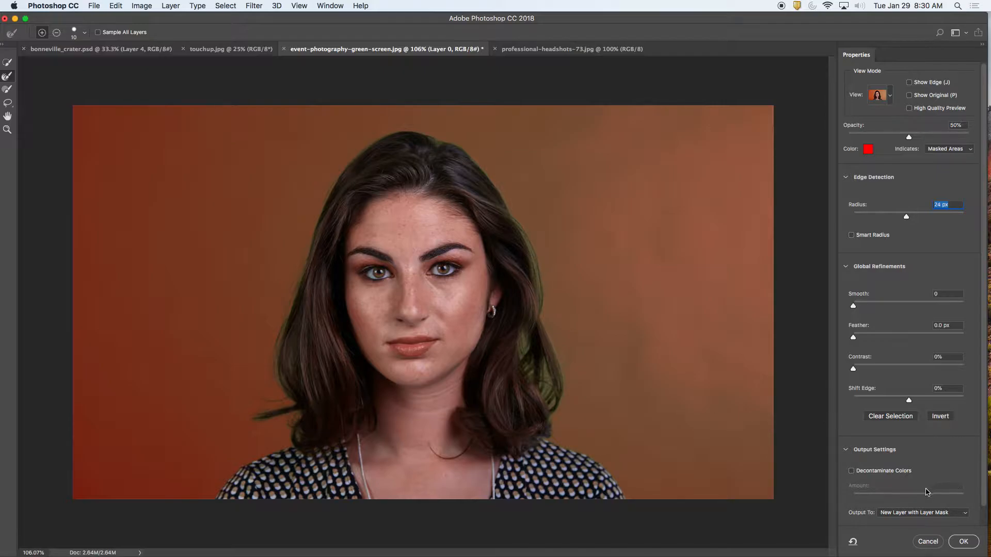
Step: Switch the preview to Black & White and brush the speckled mask along both shoulders solid
scroll(924, 493, "down", 1)
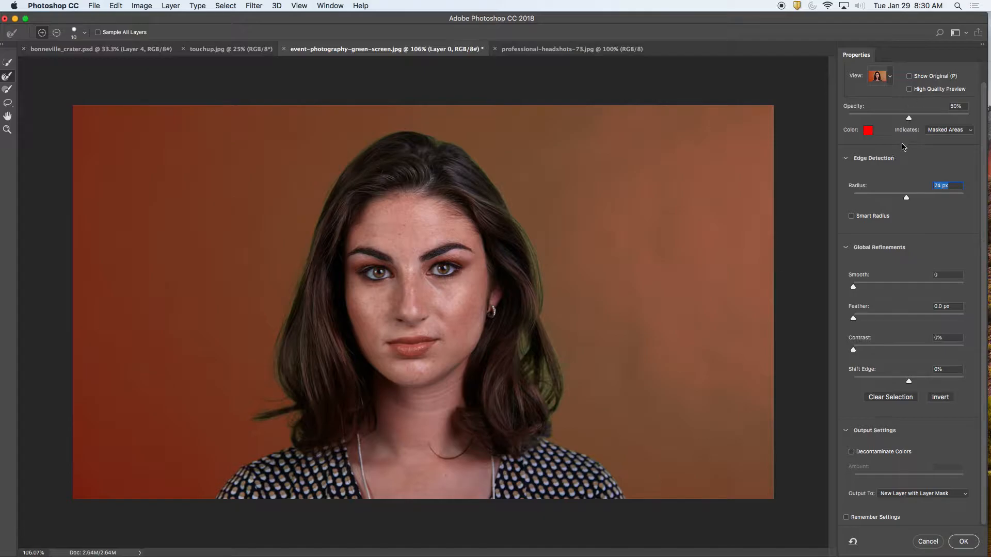
left_click(890, 75)
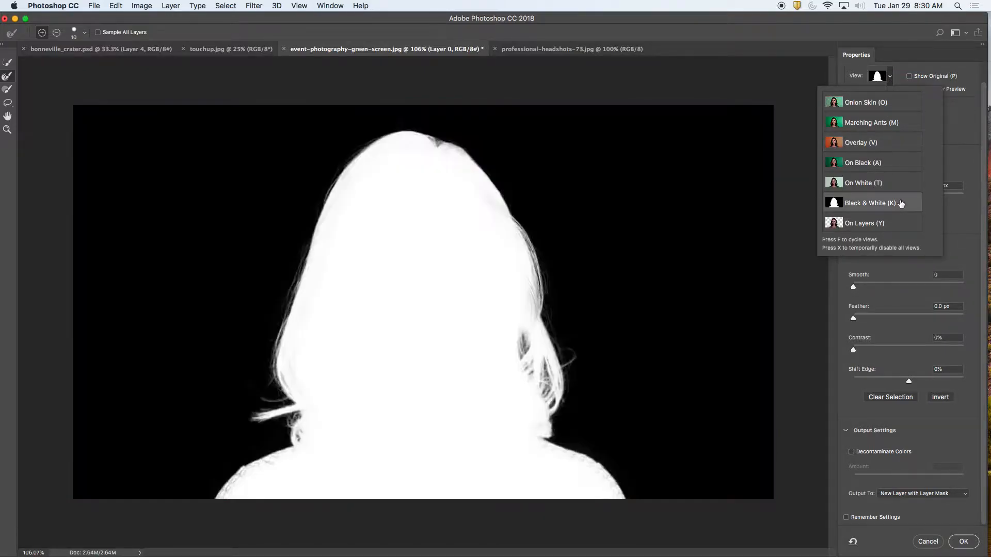
left_click(911, 284)
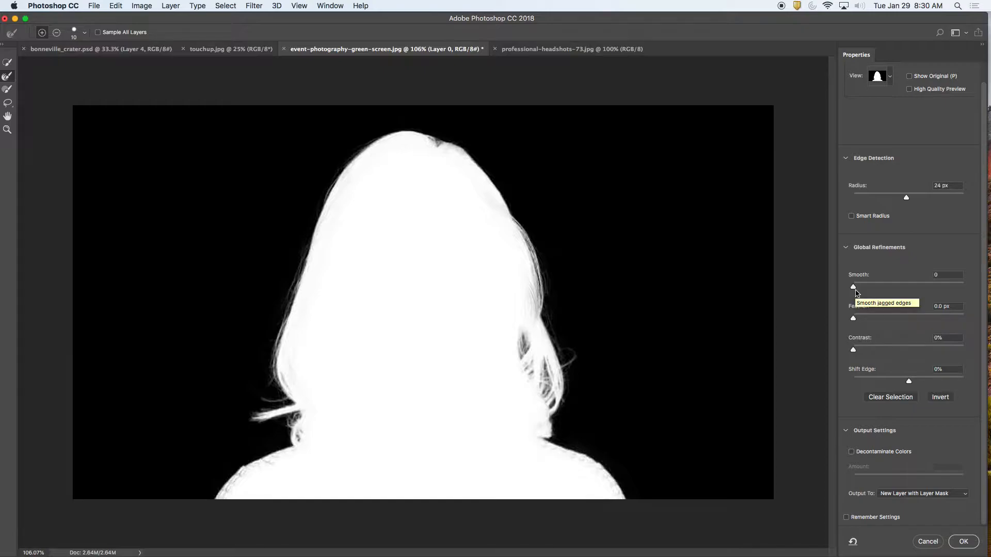
left_click(7, 89)
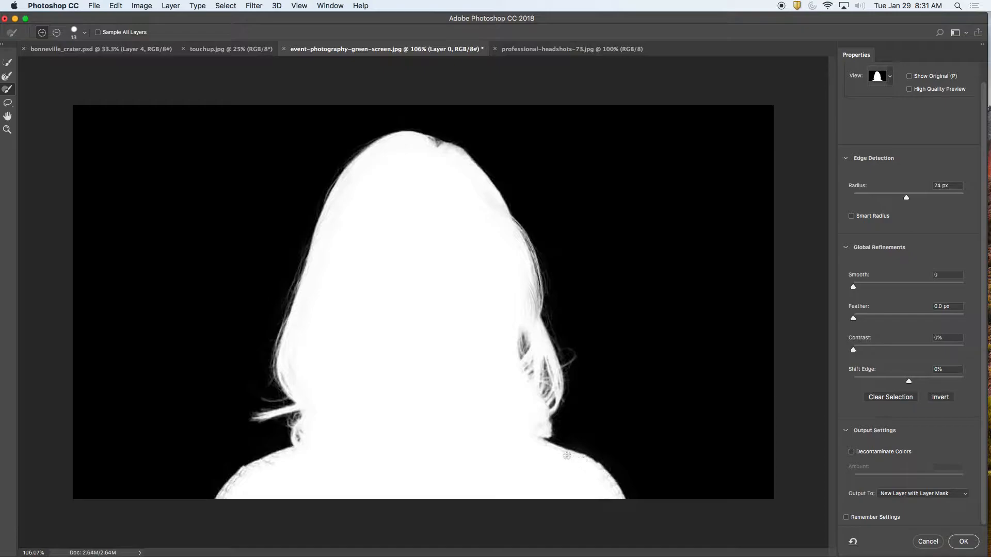
mouse_move(542, 448)
left_mouse_down()
mouse_move(601, 474)
mouse_move(621, 502)
mouse_move(588, 475)
left_mouse_up()
mouse_move(237, 466)
left_mouse_down()
mouse_move(254, 477)
mouse_move(282, 465)
mouse_move(251, 470)
mouse_move(221, 497)
left_mouse_up()
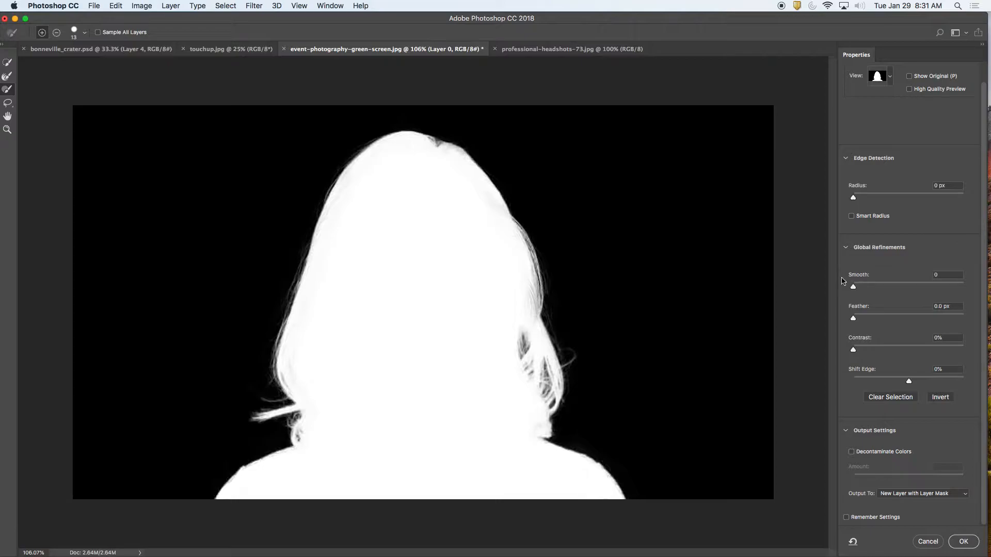
Step: Try out the Smooth, Contrast and Shift Edge refinements and return them to zero
left_click_drag(854, 290, 793, 293)
left_click_drag(855, 289, 829, 320)
left_click_drag(855, 350, 783, 353)
mouse_move(908, 382)
left_mouse_down()
mouse_move(956, 383)
mouse_move(840, 389)
mouse_move(987, 380)
mouse_move(885, 381)
mouse_move(909, 383)
left_mouse_up()
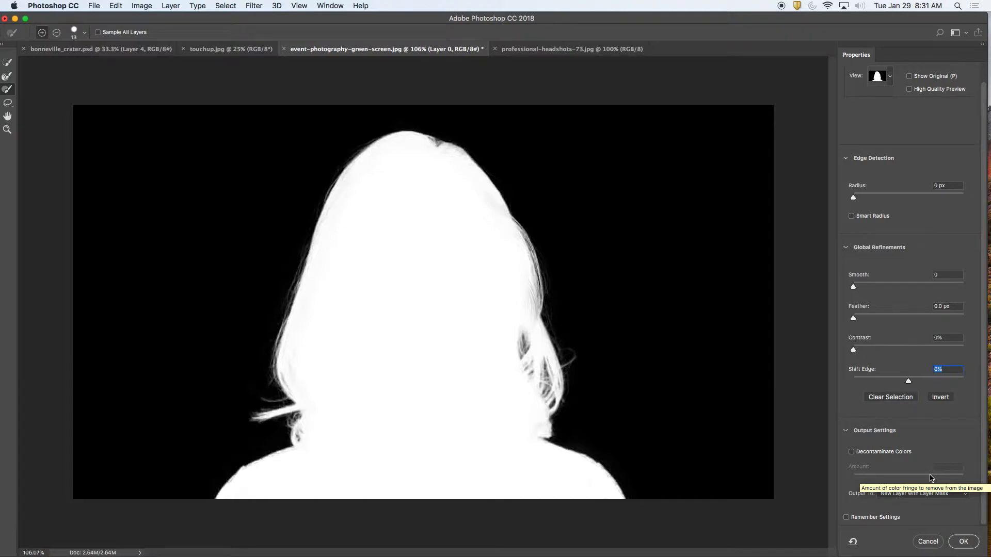
Step: Switch the output to Selection and back to New Layer with Layer Mask
left_click(969, 493)
left_click(955, 470)
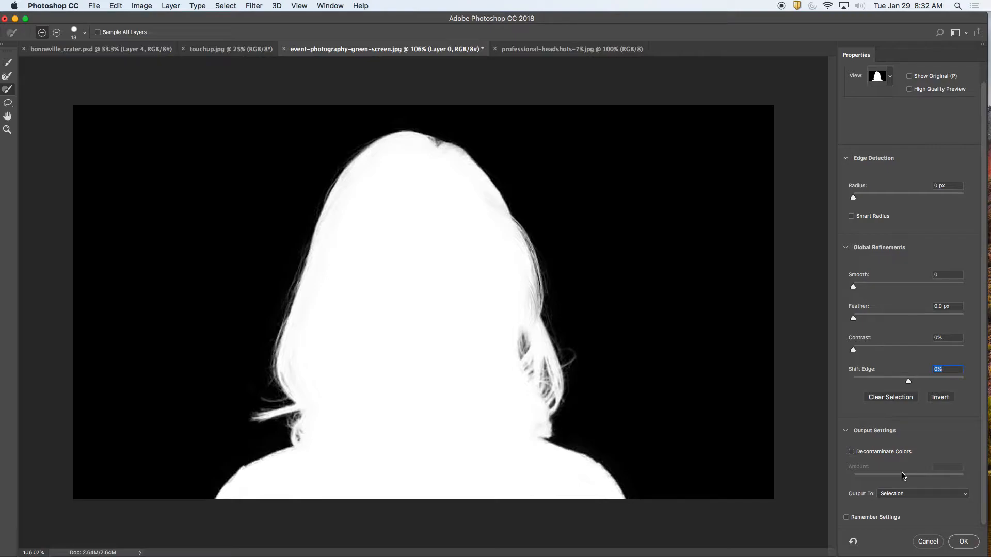
left_click(960, 496)
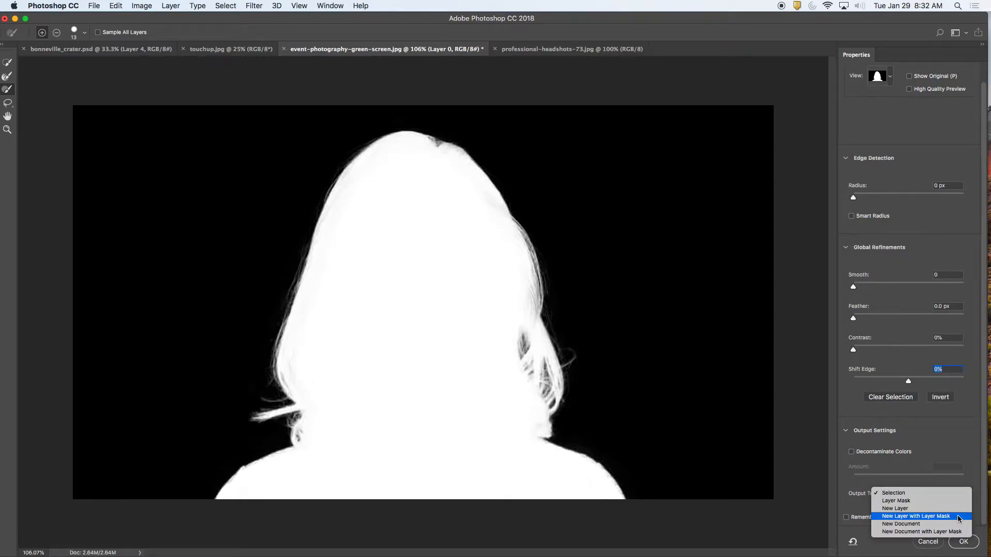
left_click(959, 517)
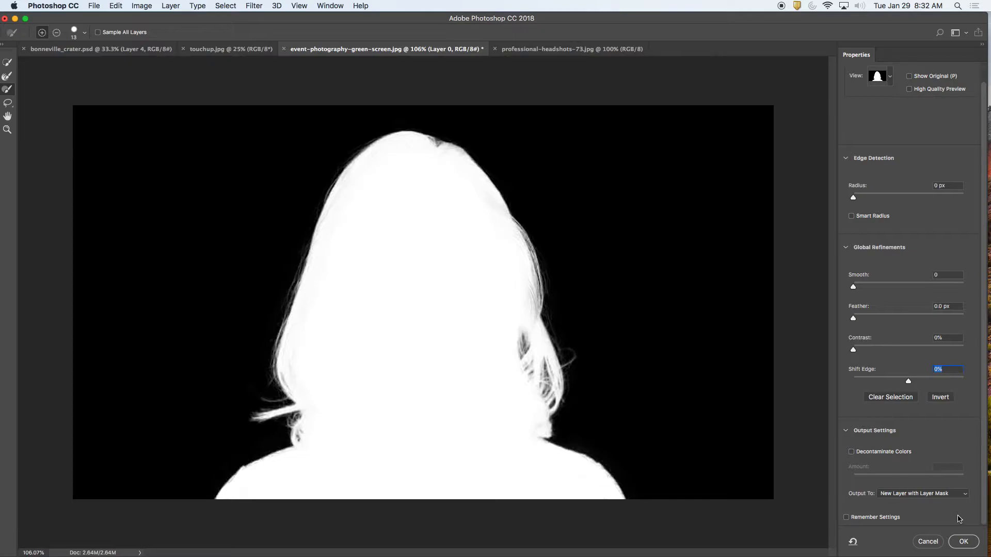
Step: Preview the cutout as Overlay and enable Decontaminate Colors at 100%, comparing the hair with it on and off
left_click(887, 77)
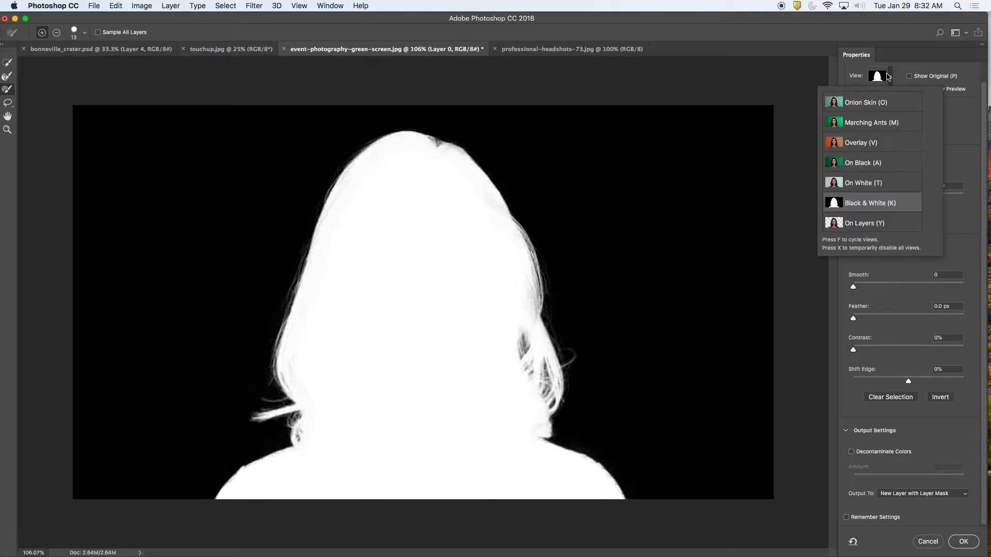
left_click(873, 142)
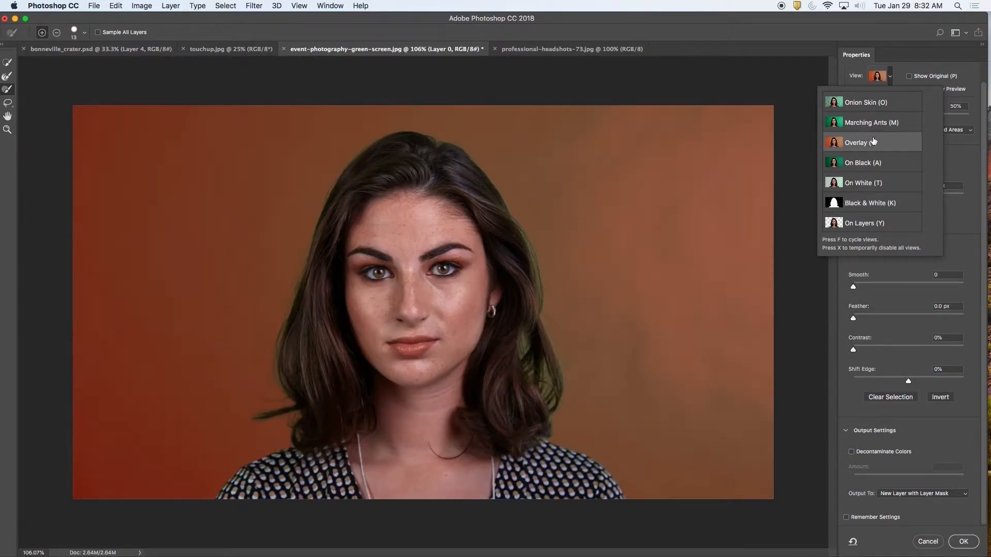
left_click(851, 452)
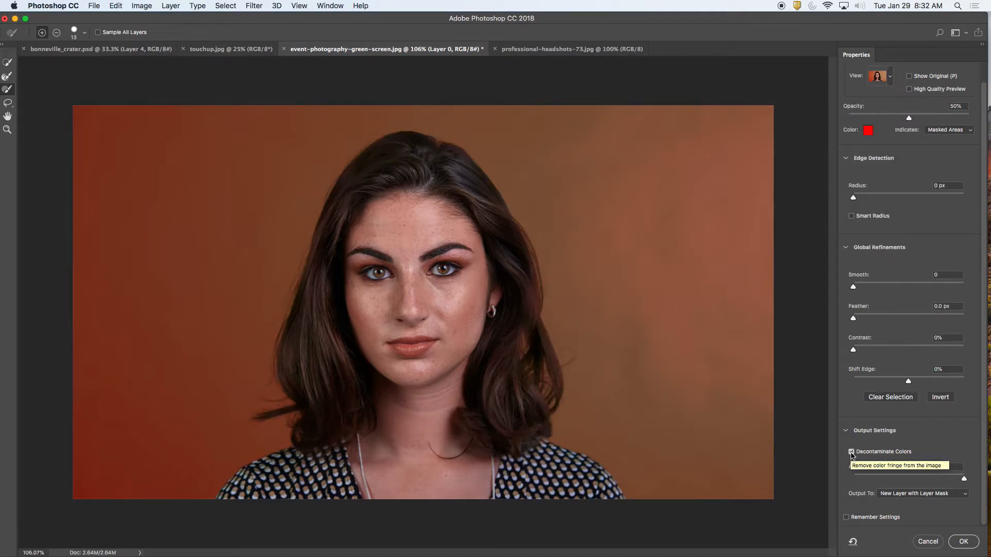
left_click(851, 453)
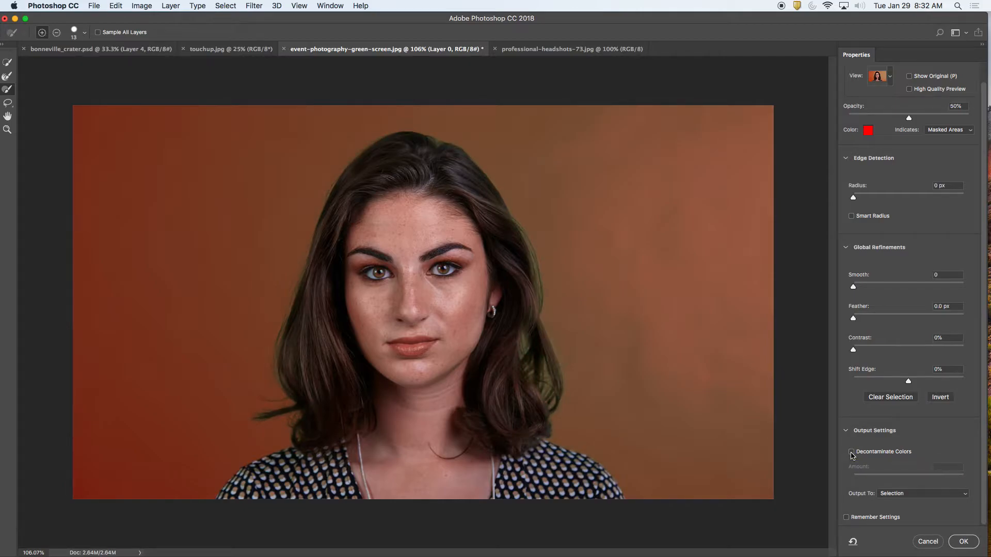
left_click(851, 453)
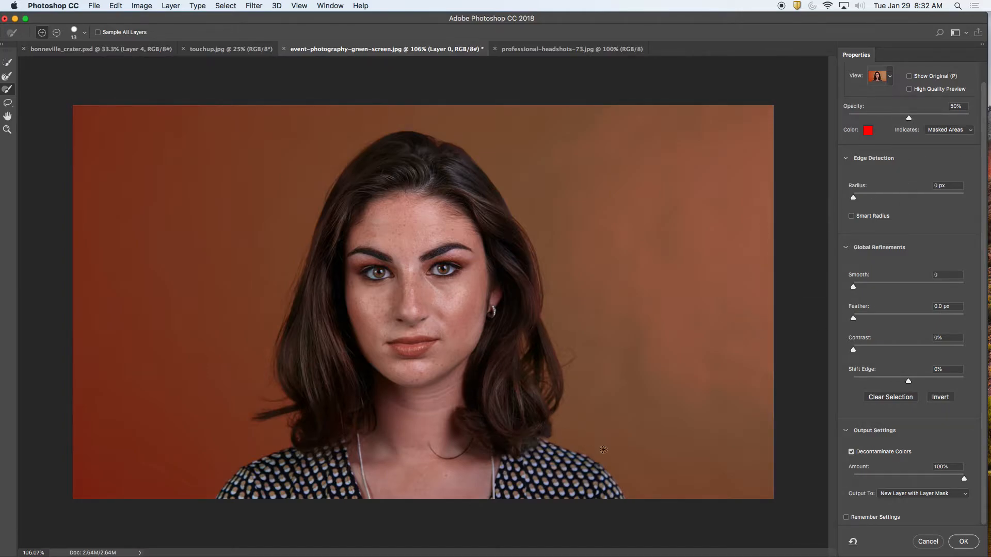
Step: Check the cutout in the Black & White and On White views and apply it to a new layer with layer mask
left_click(889, 80)
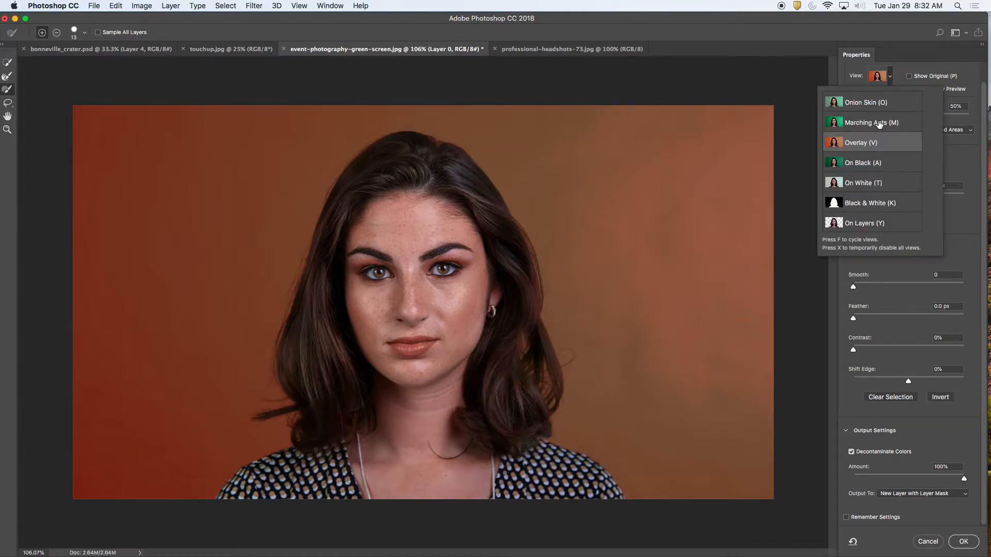
left_click(883, 205)
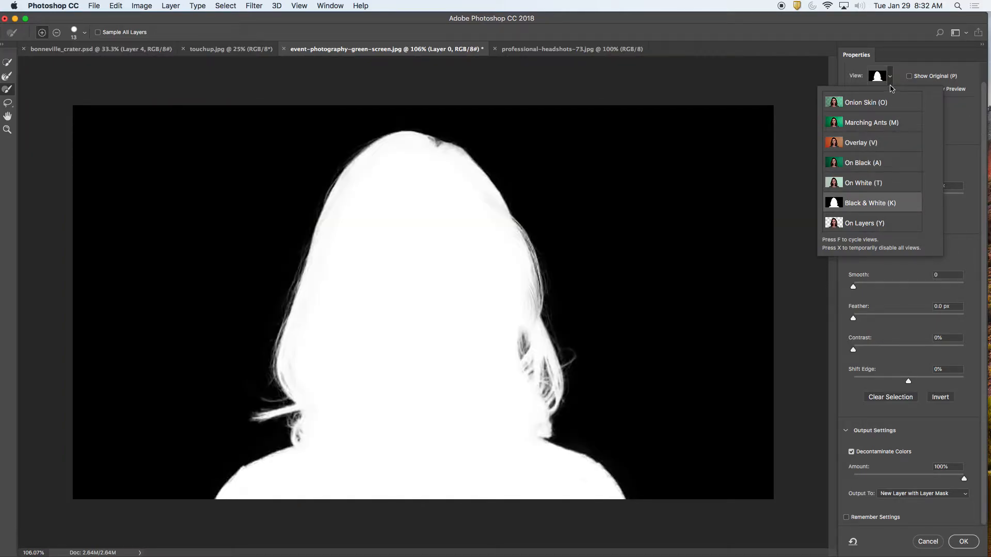
left_click(876, 184)
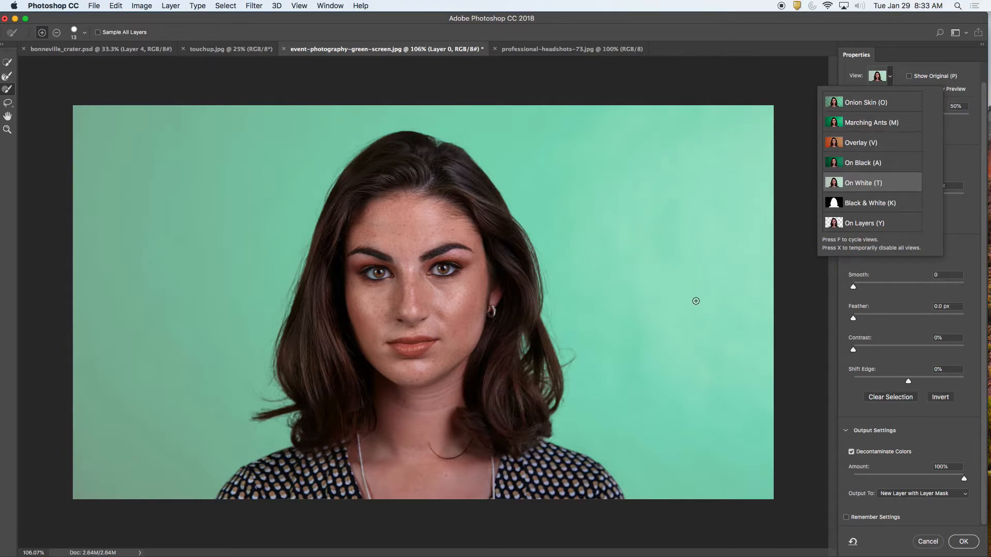
left_click(959, 239)
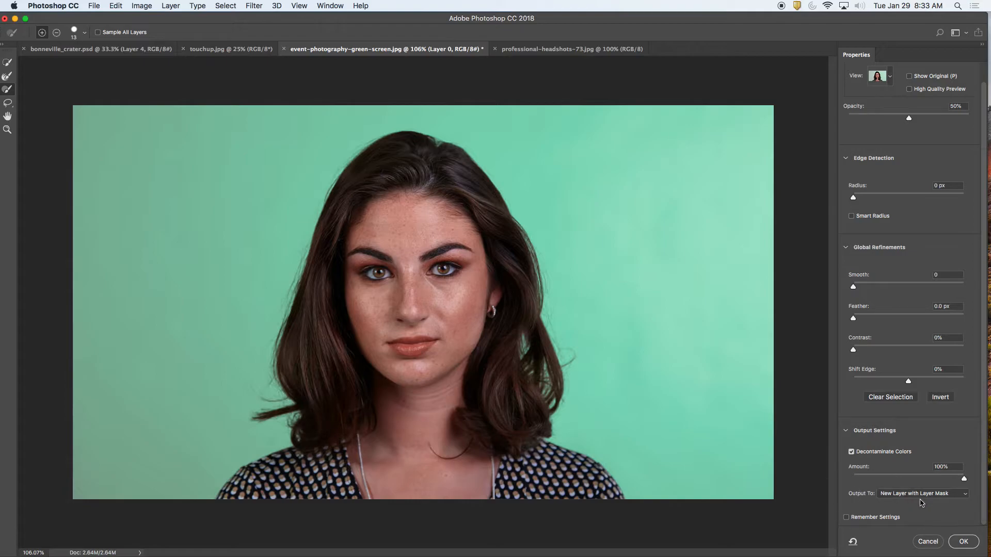
left_click(966, 546)
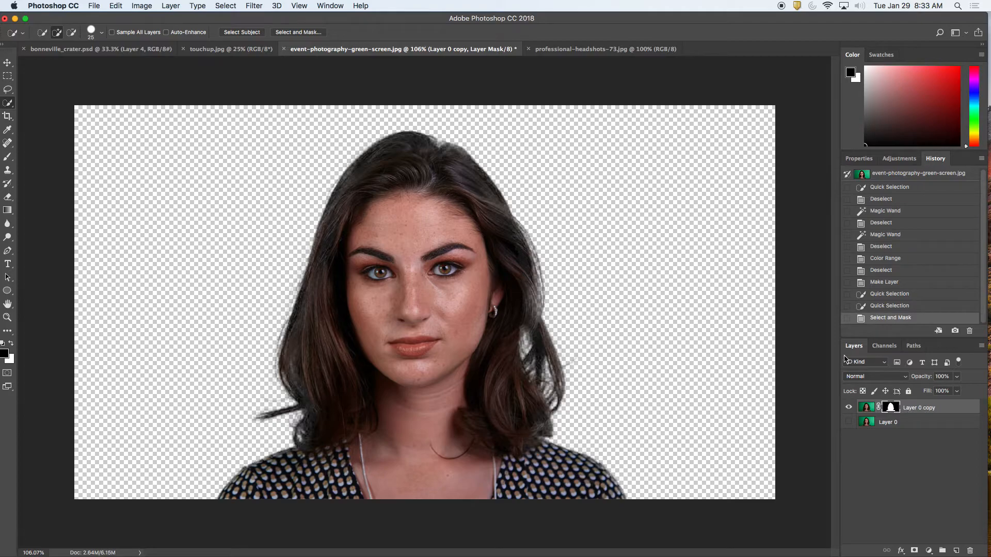
Step: Switch to Finder, open the class files folder on the Workspace drive and place the bonneville_crater image into the portrait document
mouse_move(505, 552)
left_click(84, 537)
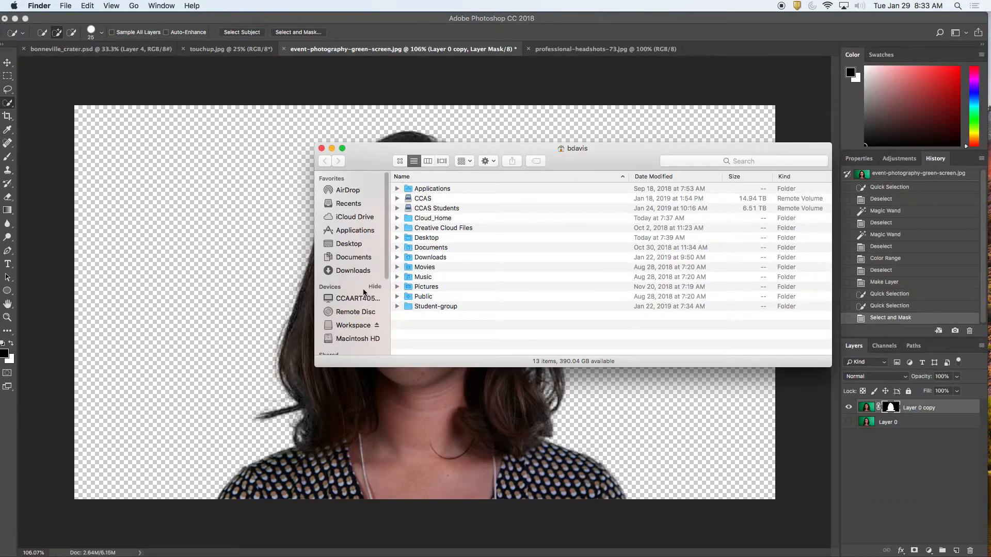
scroll(364, 293, "down", 5)
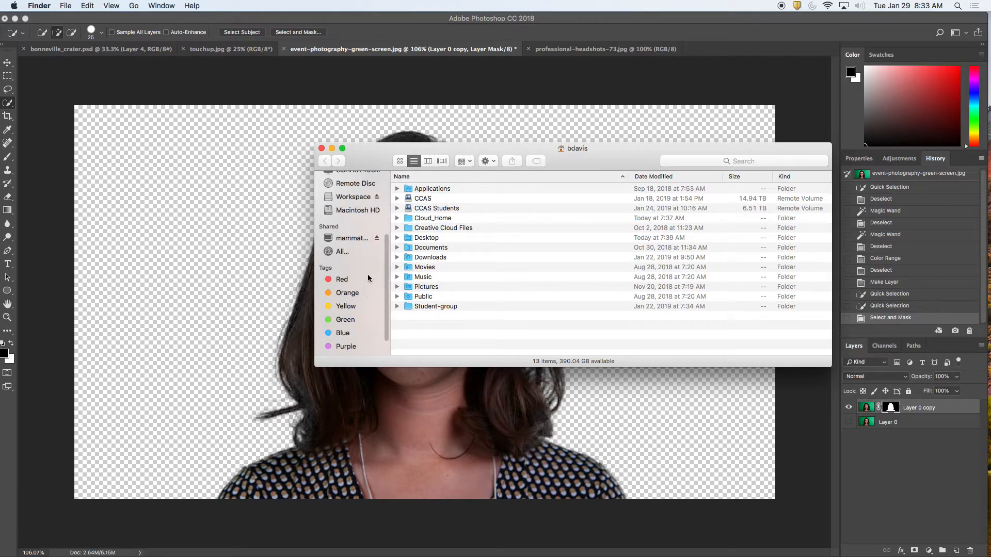
scroll(356, 253, "up", 1)
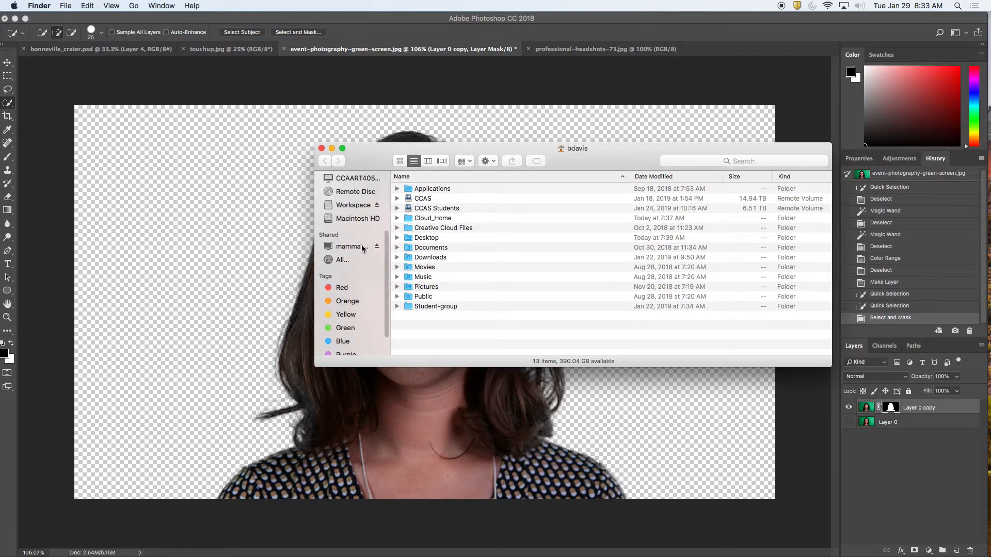
left_click(361, 204)
double_click(456, 188)
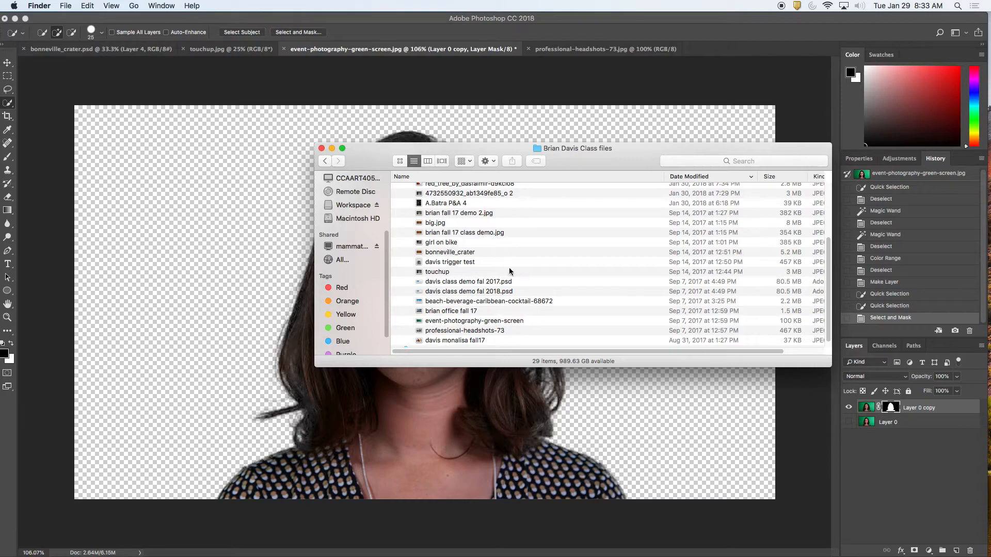
left_click(459, 251)
left_click_drag(508, 257, 259, 244)
Step: Stretch the placed crater image to about 44% width and 38% height to cover the canvas and move its layer below the cutout
left_click_drag(717, 498, 781, 515)
left_click_drag(128, 516, 64, 515)
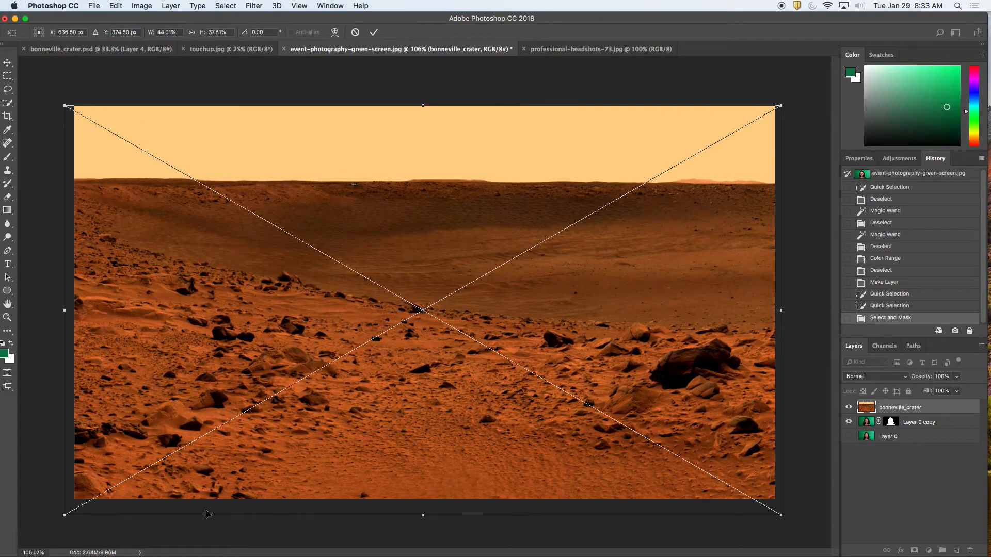
key("Return")
left_click_drag(963, 415, 956, 429)
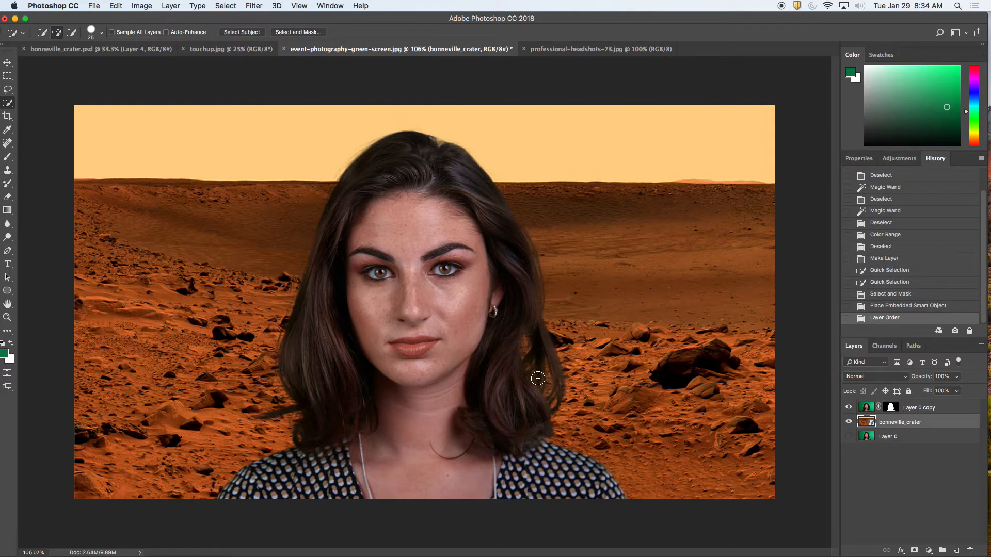
Step: Zoom in on the hair beside the earring to examine the cutout edge against the crater background
key("z")
left_click_drag(571, 332, 615, 334)
key("w")
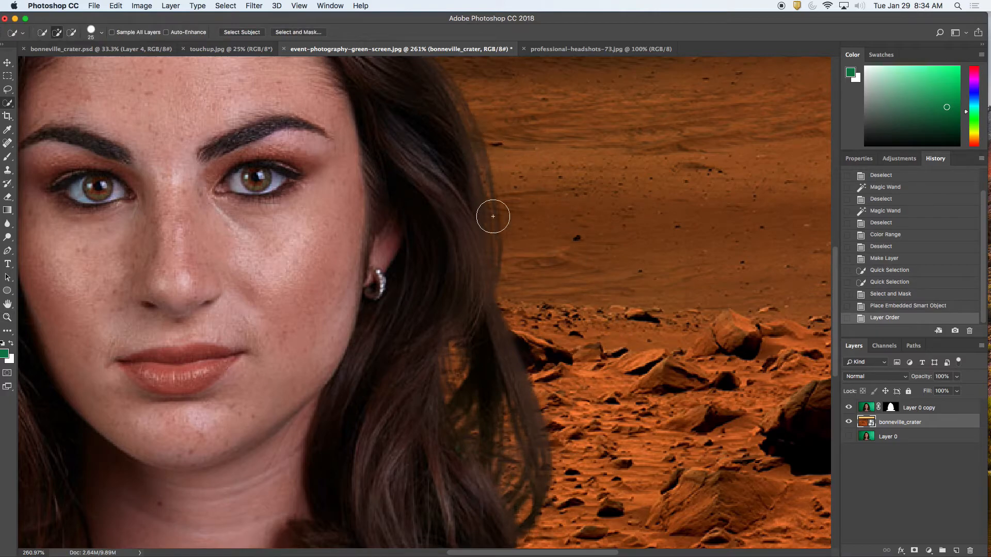
Step: Examine the cutout edge along the shoulders, both sides of the hair and the top of the head, and check the whole composite
scroll(518, 481, "down", 5)
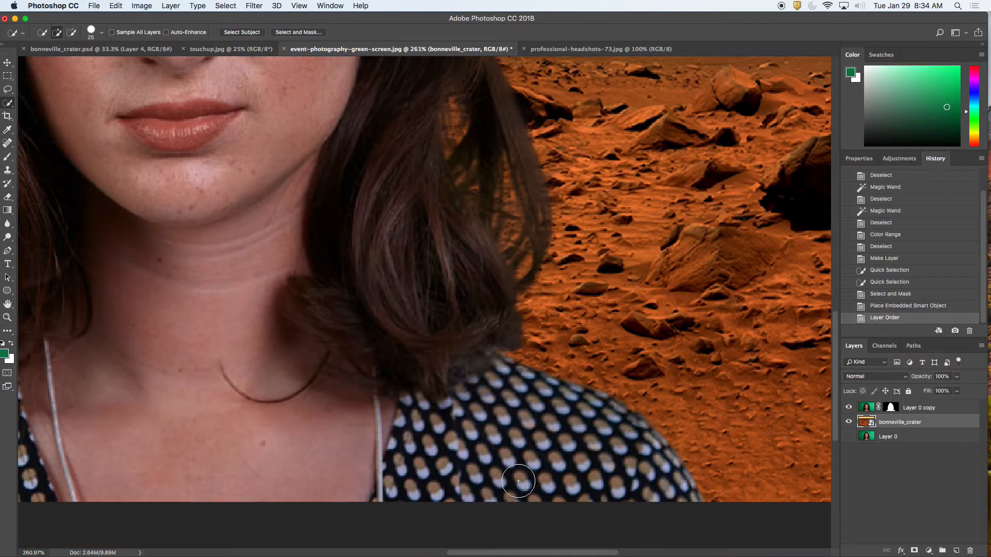
scroll(426, 357, "left", 6)
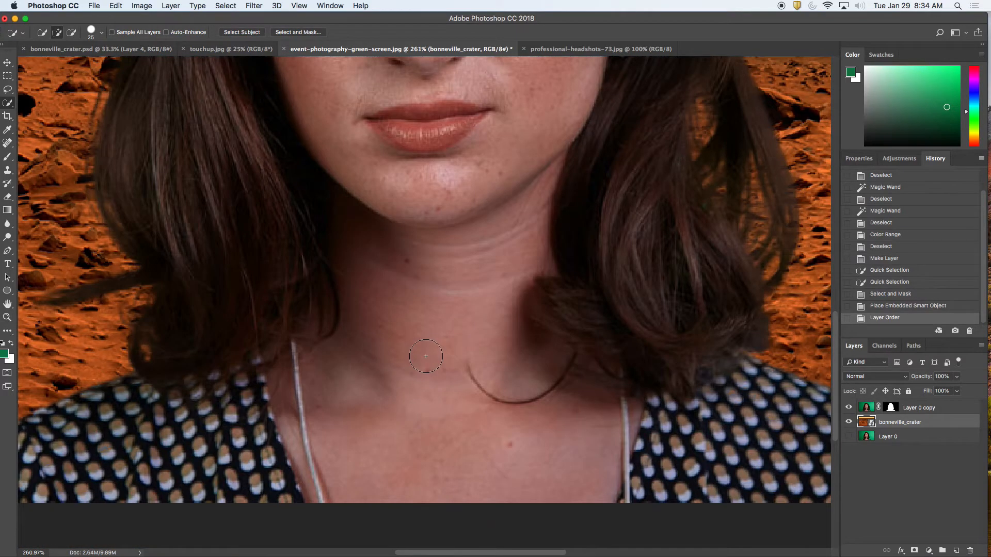
scroll(426, 357, "left", 3)
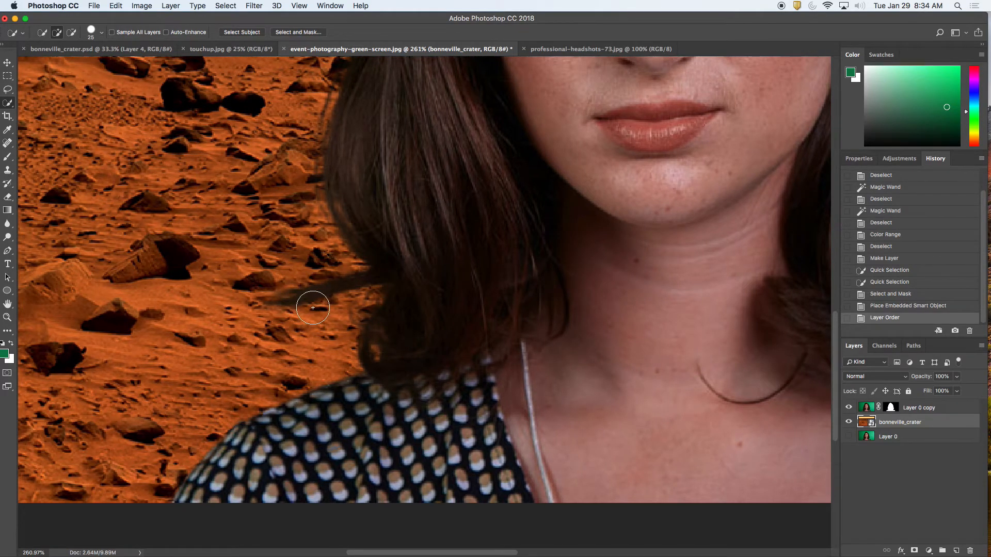
scroll(314, 145, "up", 7)
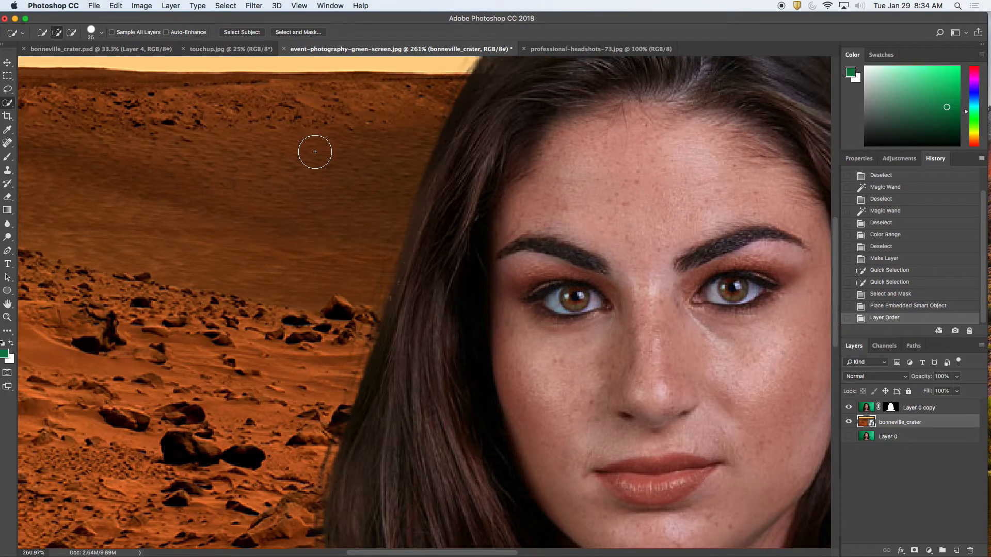
scroll(365, 277, "up", 4)
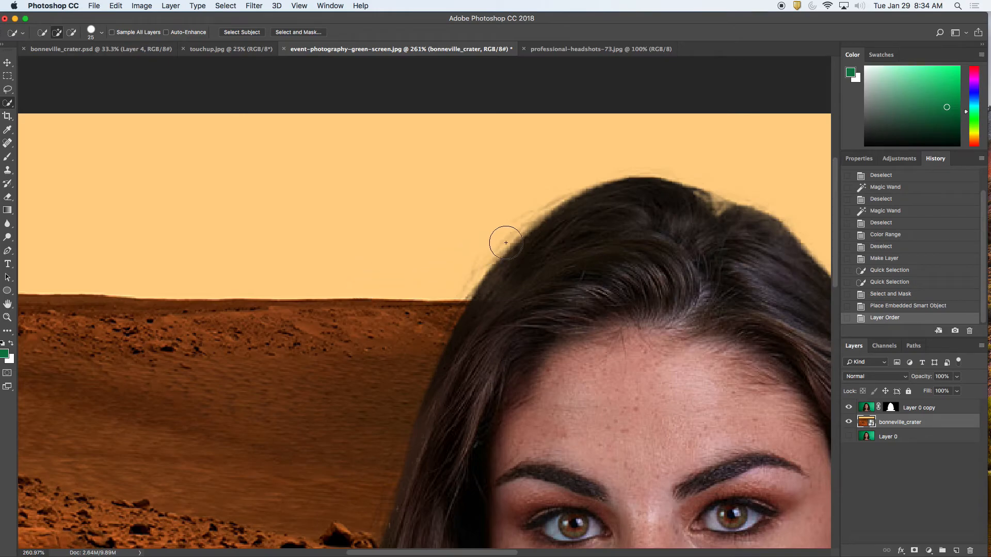
scroll(651, 232, "right", 4)
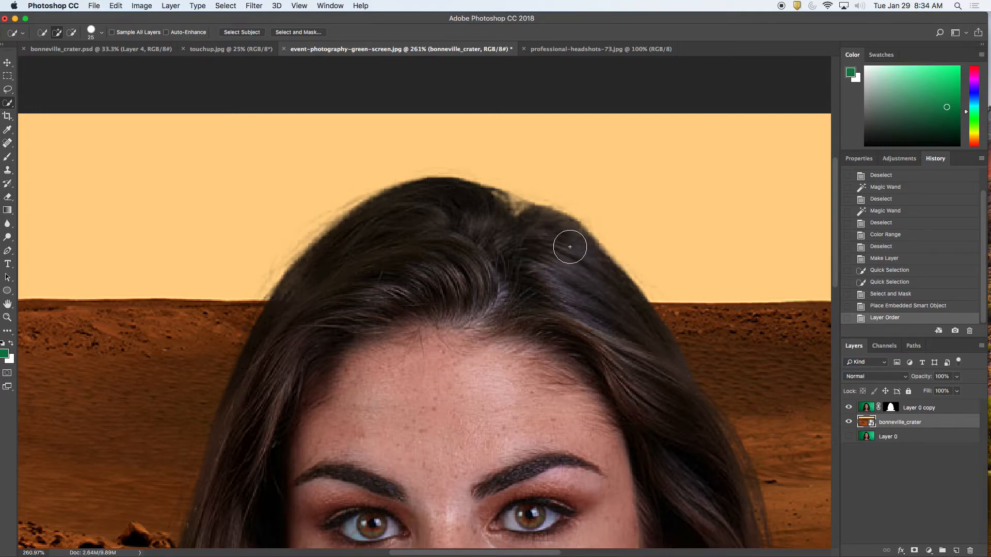
key("z")
left_click_drag(557, 288, 511, 280)
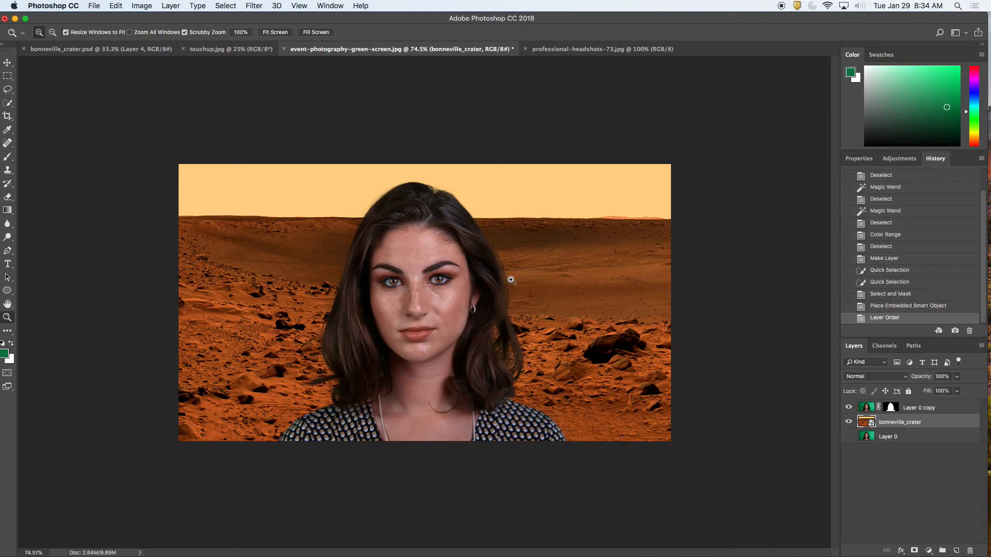